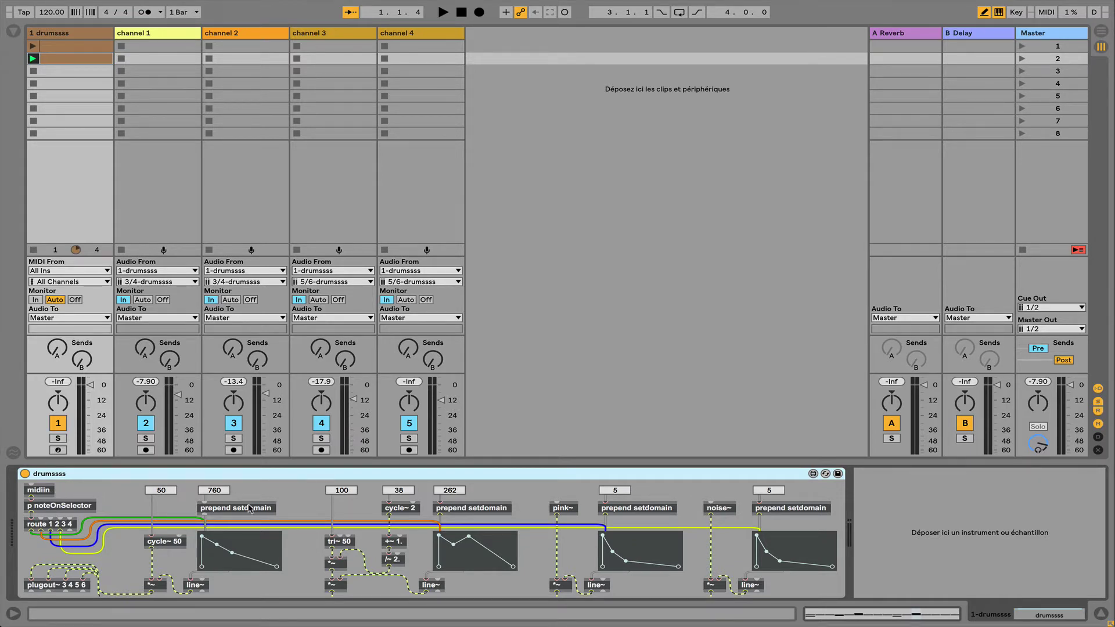
Step: Select the drumssss clip to open its one-bar MIDI note pattern in the editor
click(67, 61)
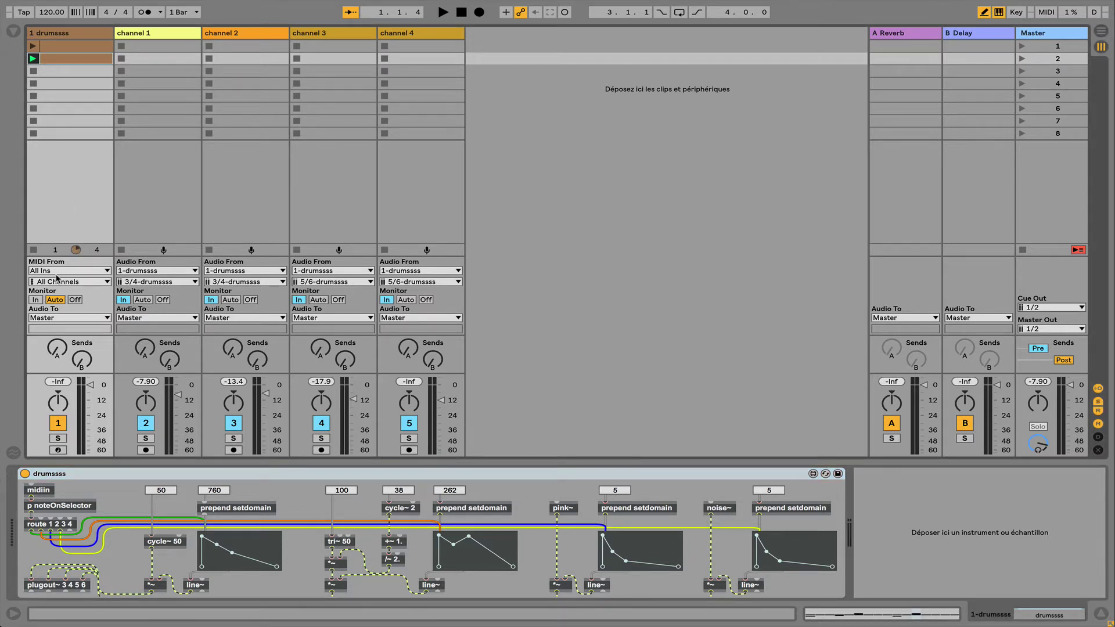
mouse_move(74, 60)
mouse_down()
mouse_move(74, 105)
mouse_move(69, 63)
mouse_up()
Step: Switch the Detail View from the clip's notes back to the drumssss Max for Live device
click(70, 64)
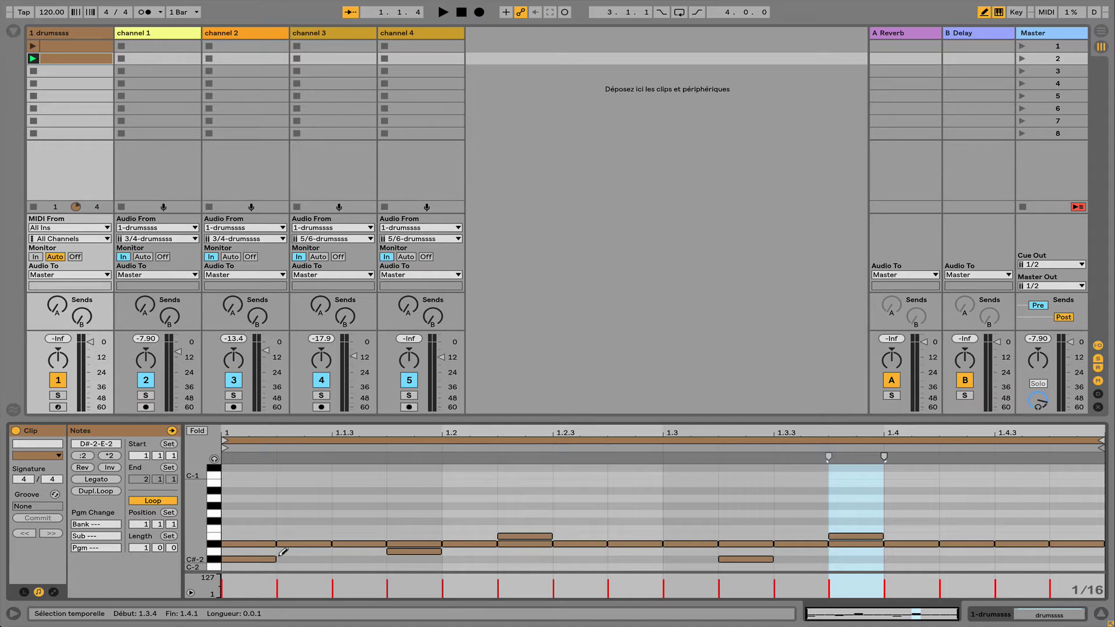
click(72, 32)
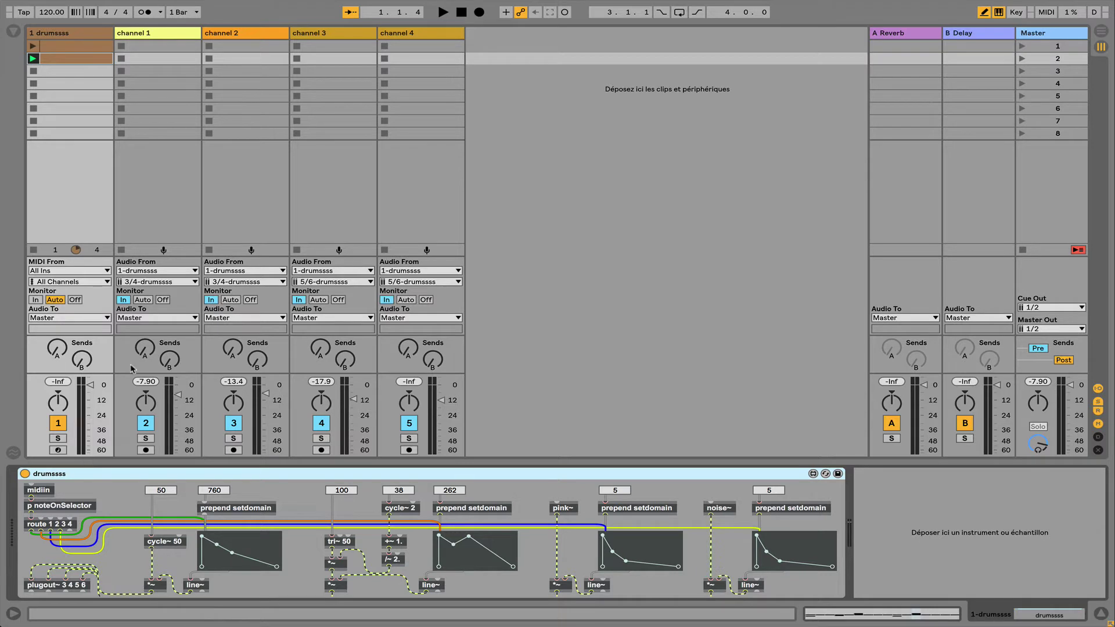
click(165, 36)
click(242, 34)
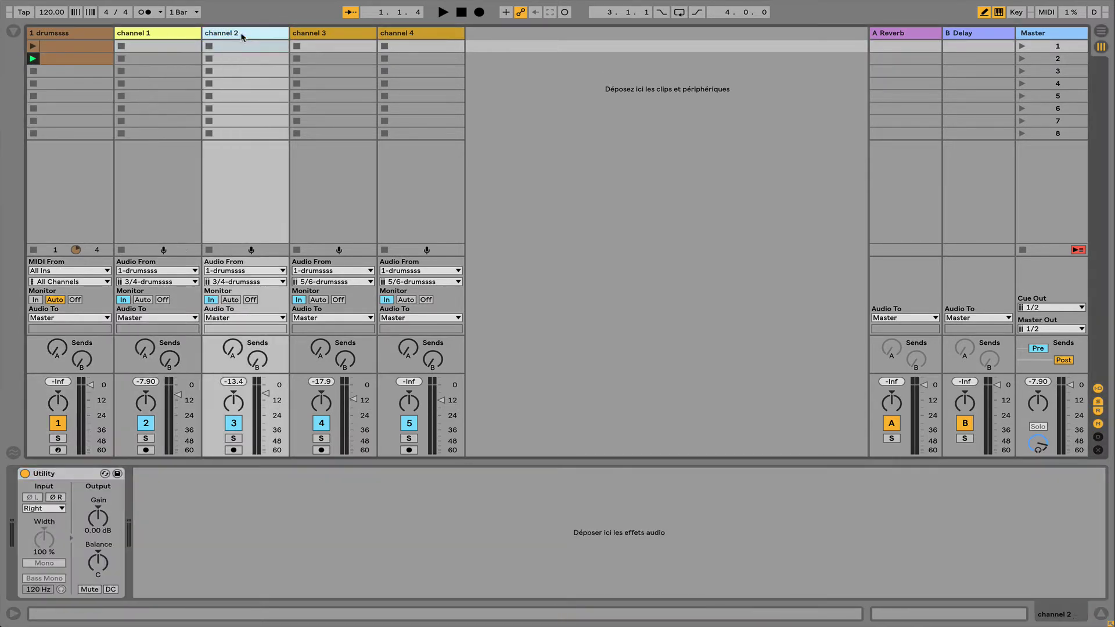
click(150, 36)
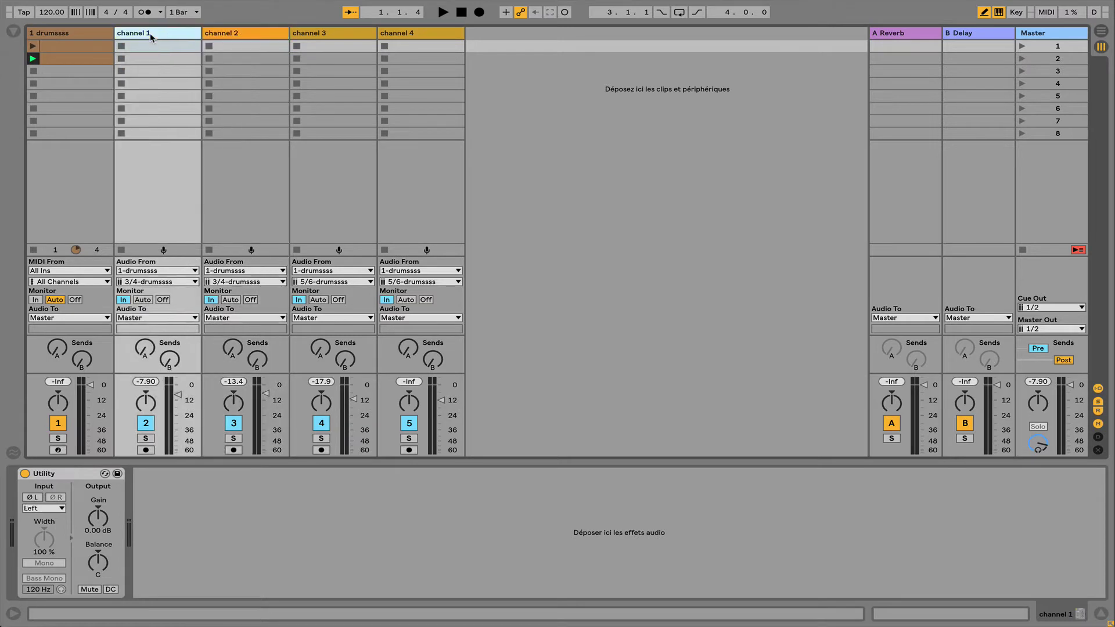
click(254, 38)
click(339, 36)
click(406, 37)
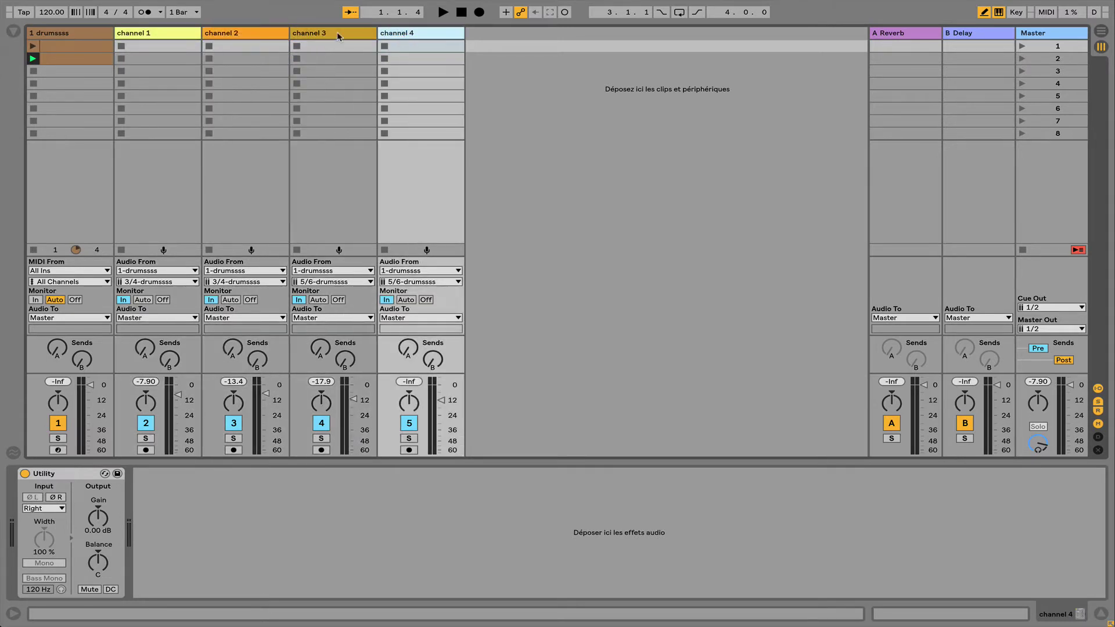
click(50, 36)
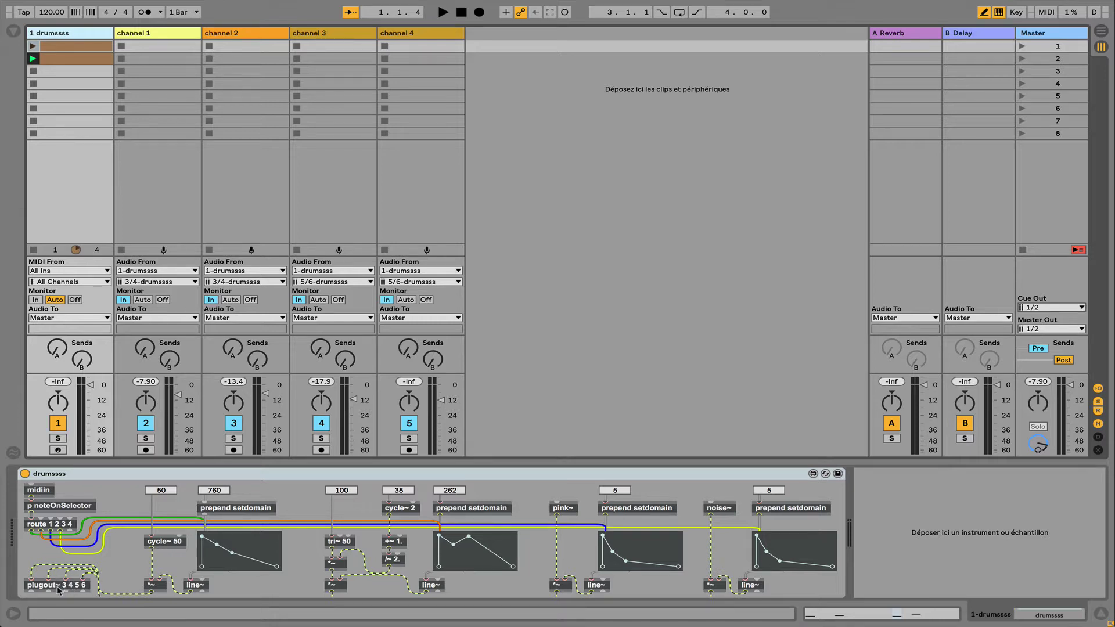
Step: Step through channels 2, 3 and 4, then select channel 1 to view its Utility device
click(158, 278)
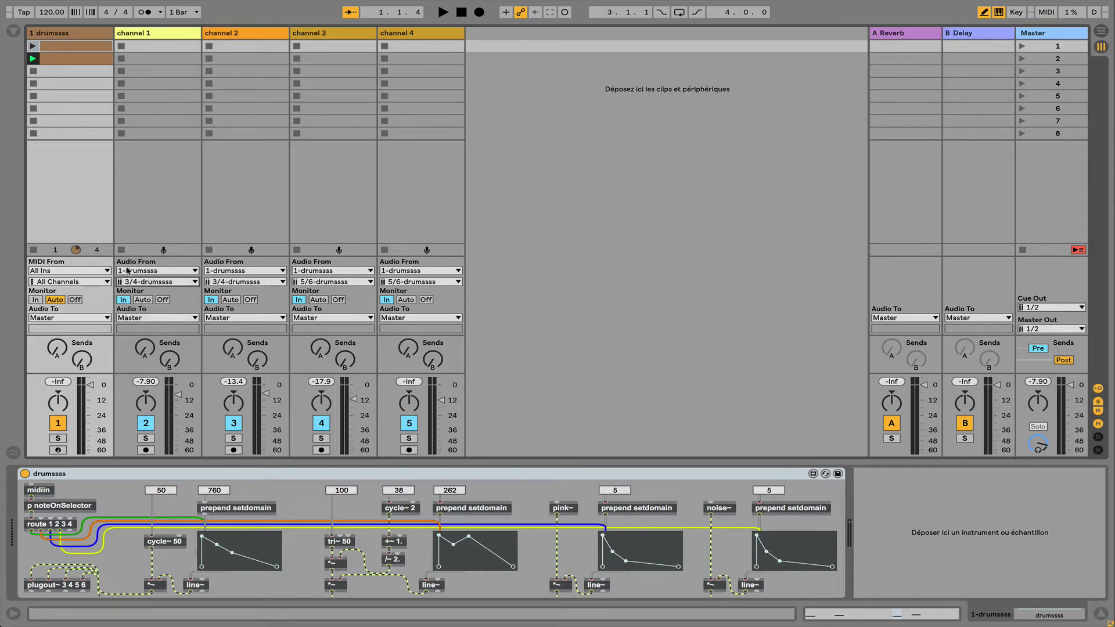
click(244, 33)
click(340, 35)
click(429, 36)
click(159, 35)
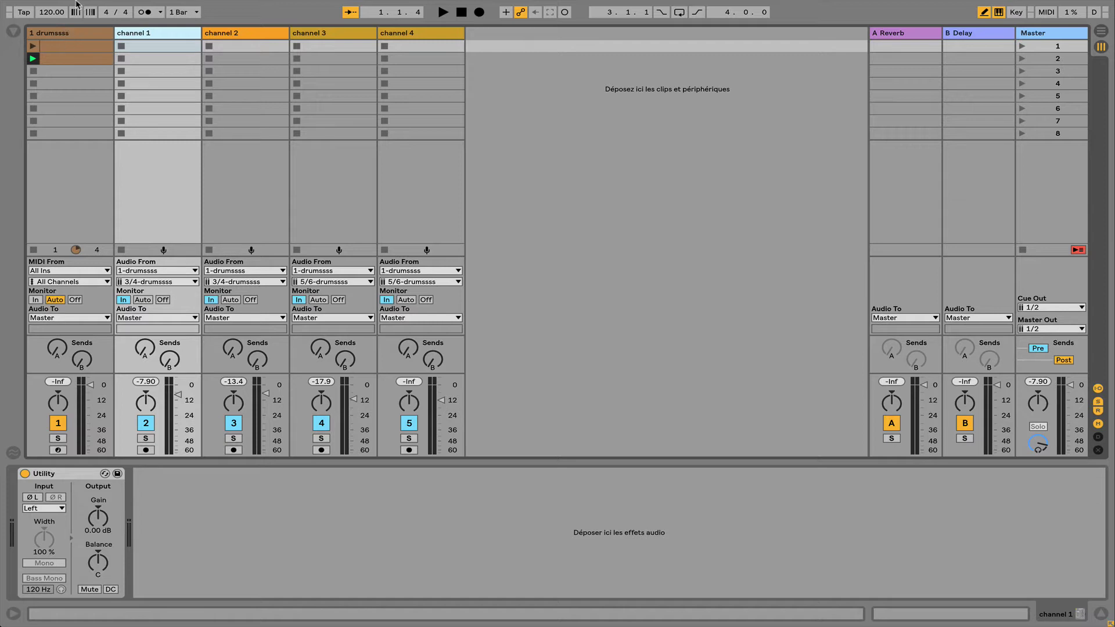
Step: Keep 3/4-drumssss as the input channel for both channel 1 and channel 2
click(160, 282)
click(140, 286)
click(233, 283)
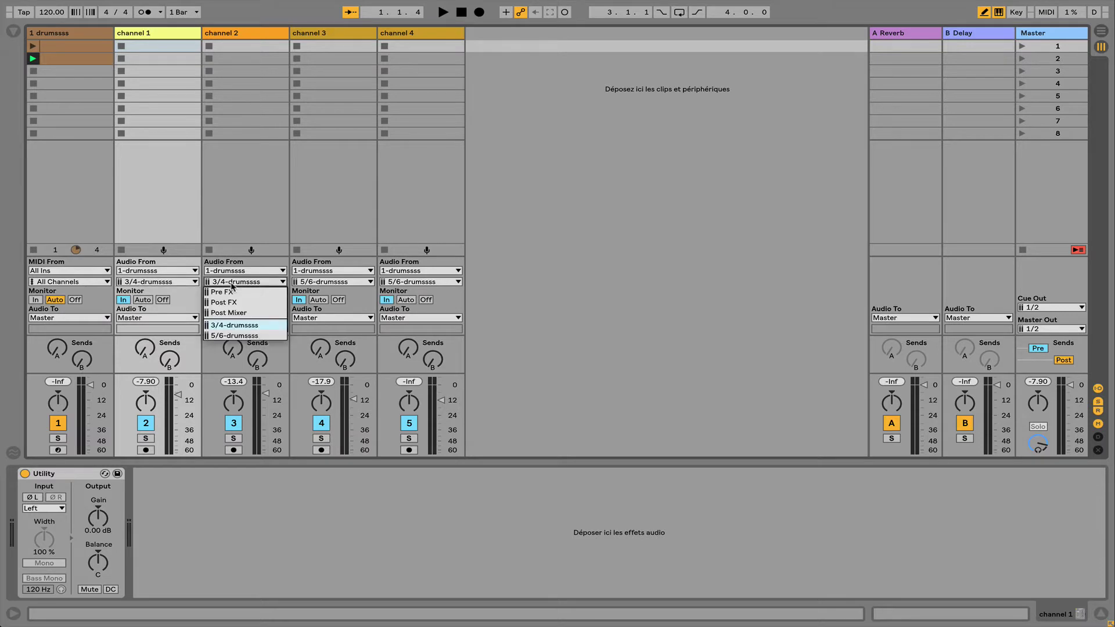
click(312, 282)
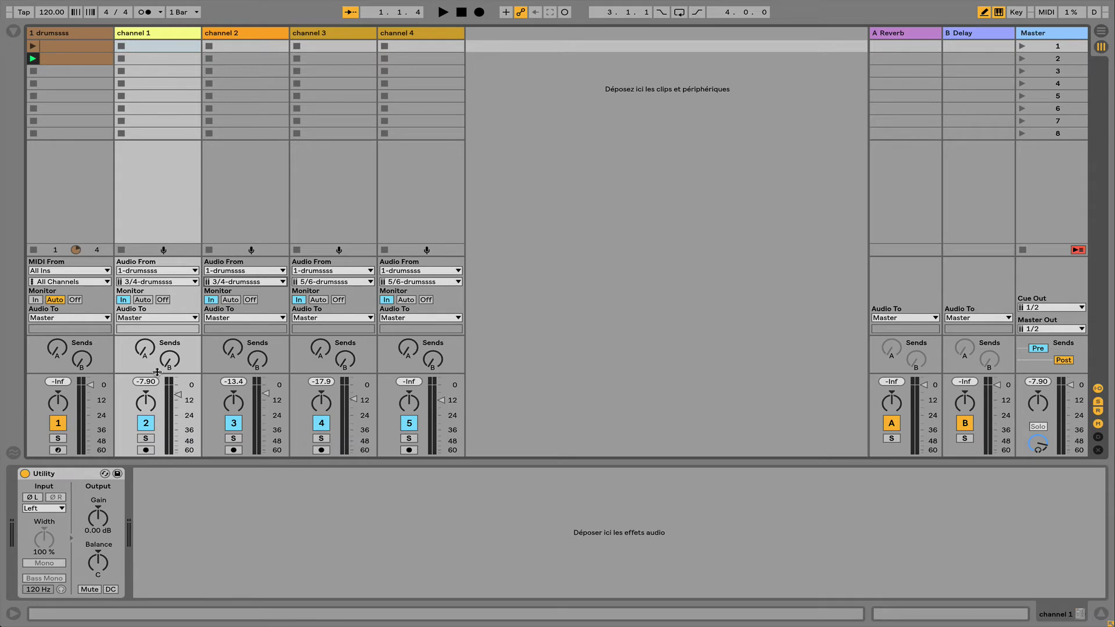
Step: Focus channel 1's Utility device and keep its input side on Left
click(87, 34)
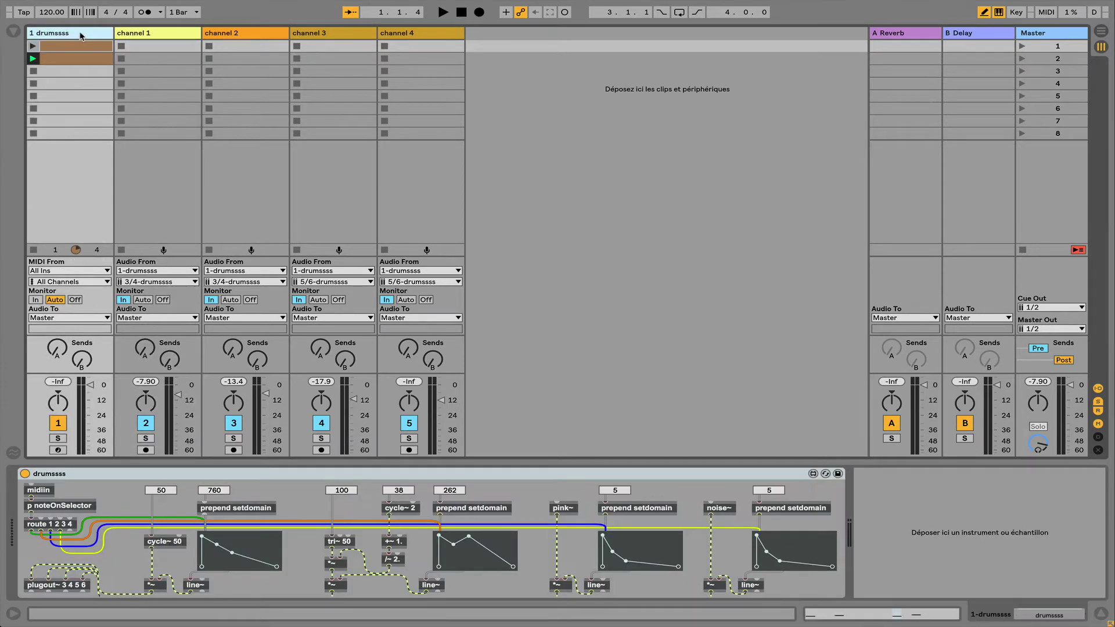
click(152, 34)
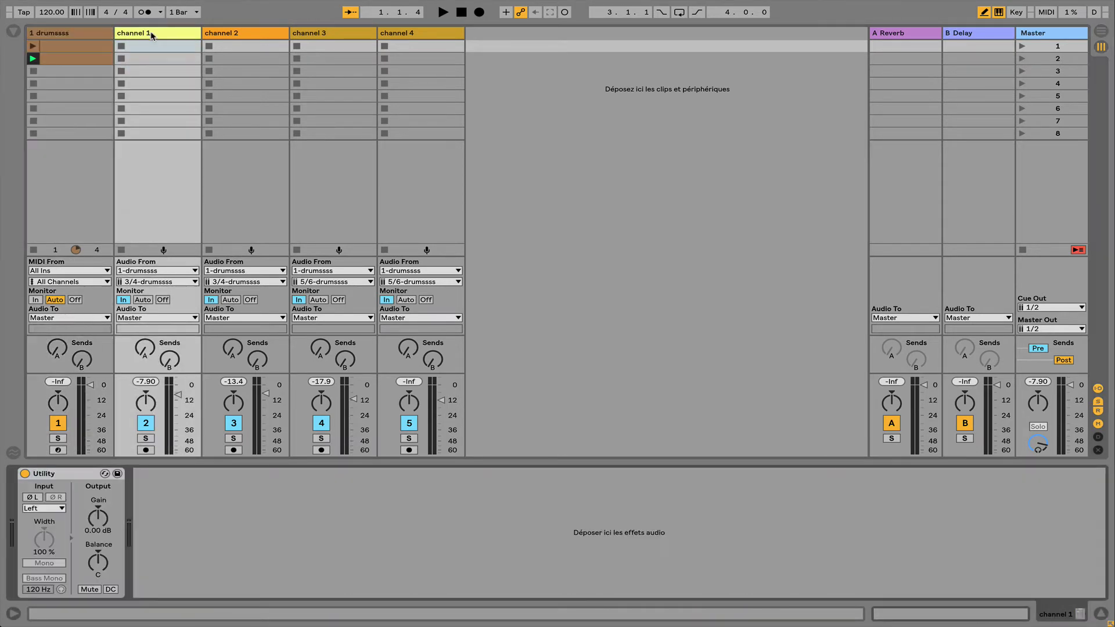
click(66, 474)
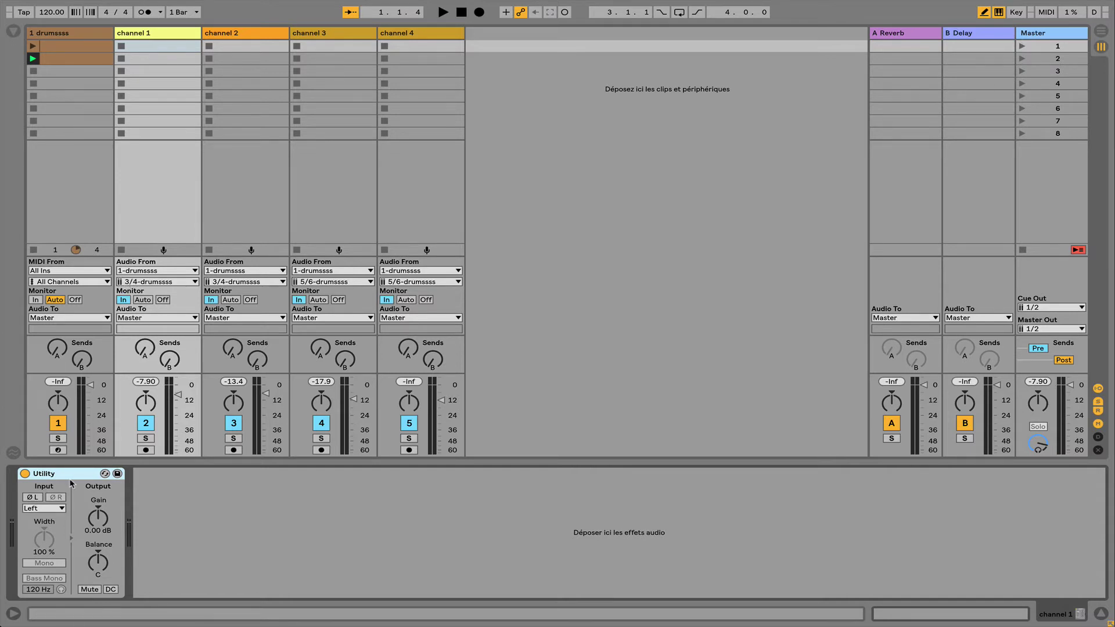
click(39, 509)
click(40, 510)
Step: Check the Utility input sides on channels 2, 3, 4 and 1, ending on the drumssss device
click(241, 33)
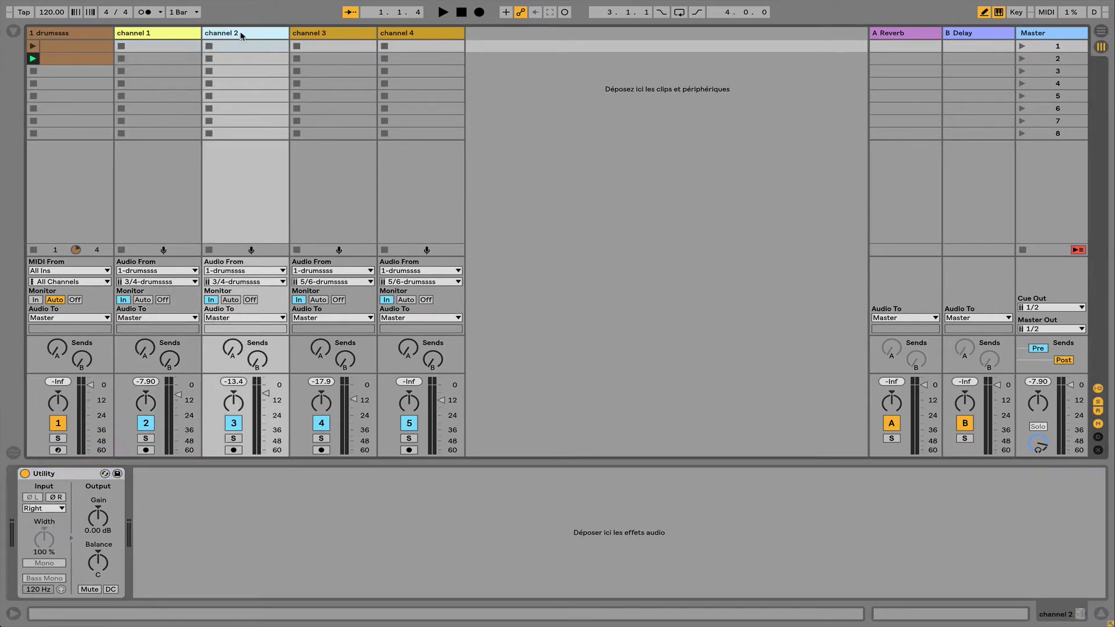
click(335, 34)
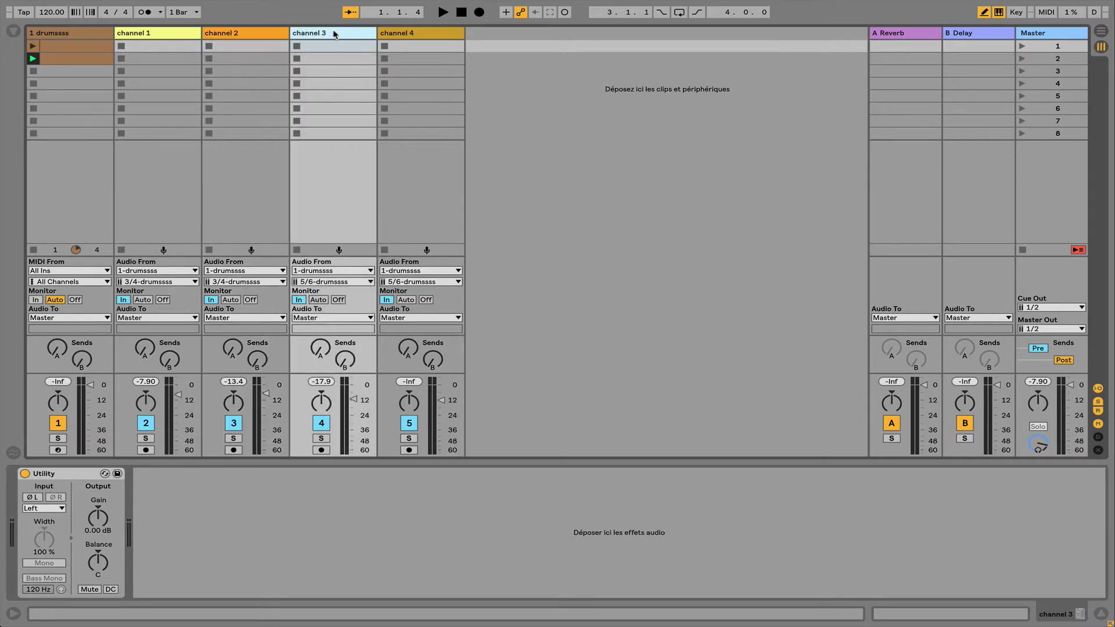
click(410, 34)
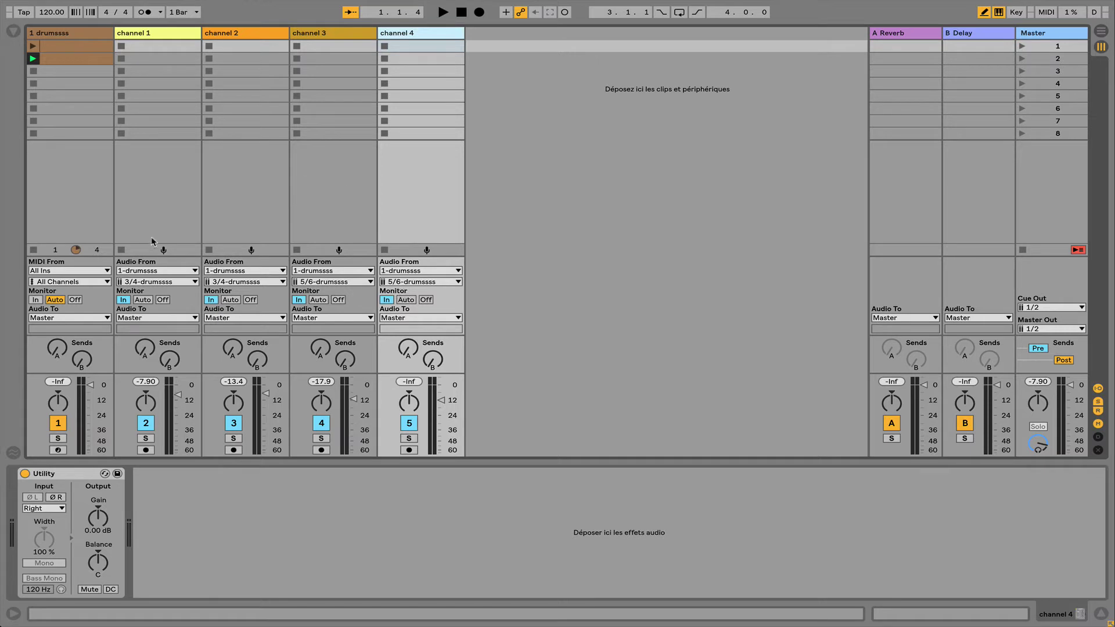
click(80, 47)
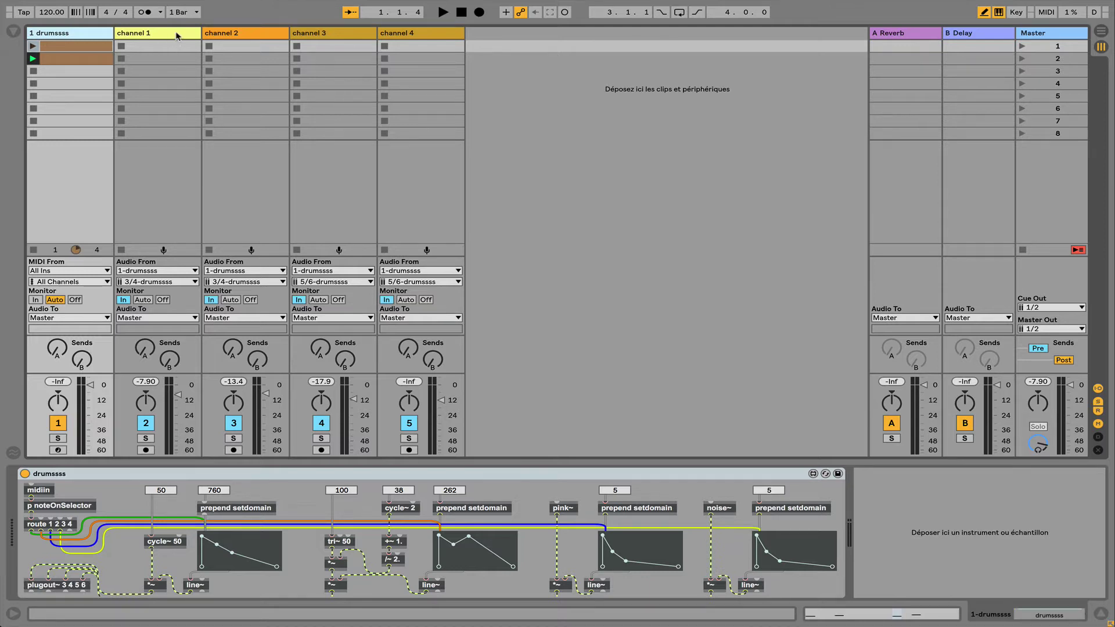
click(210, 34)
click(328, 32)
click(411, 34)
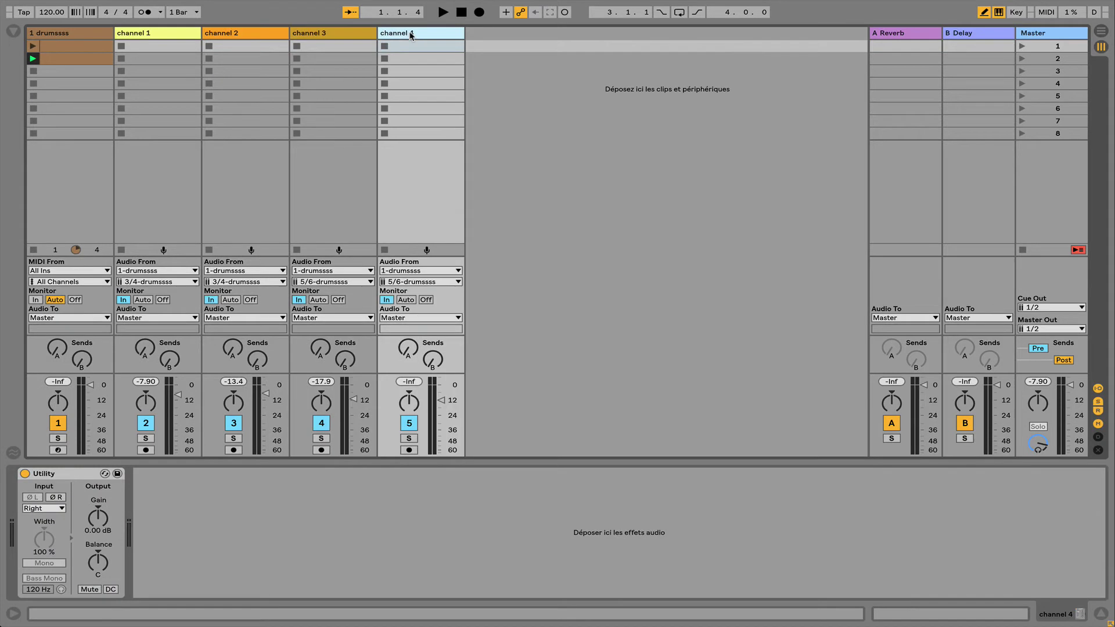
click(160, 35)
click(81, 35)
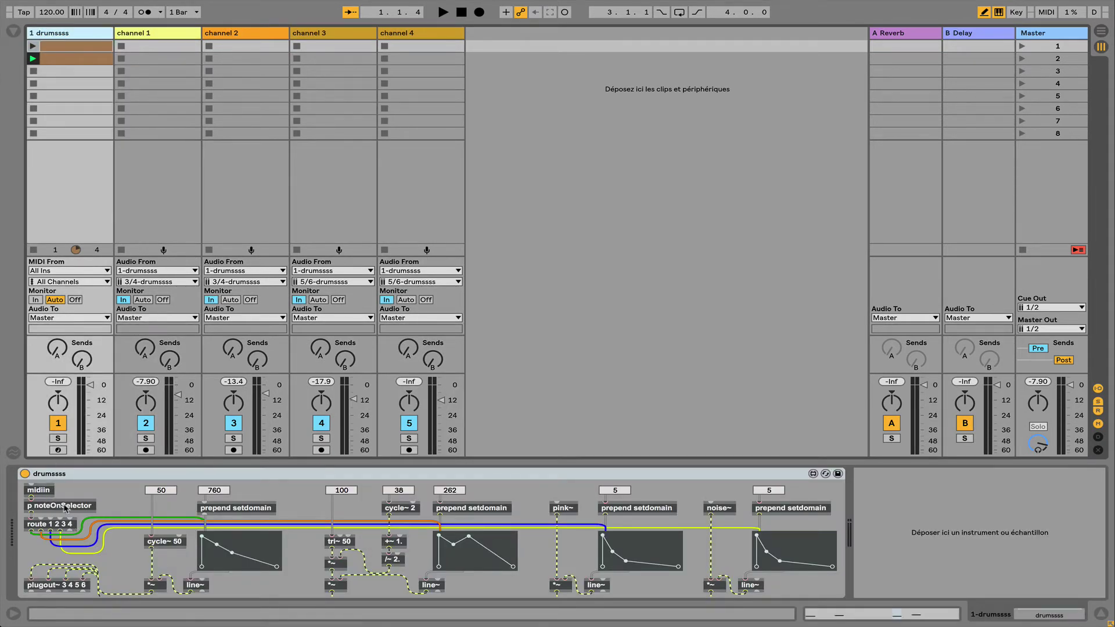
Step: Peek into the p noteOnSelector subpatch, close it, and open drumssss in the Max editor
click(75, 58)
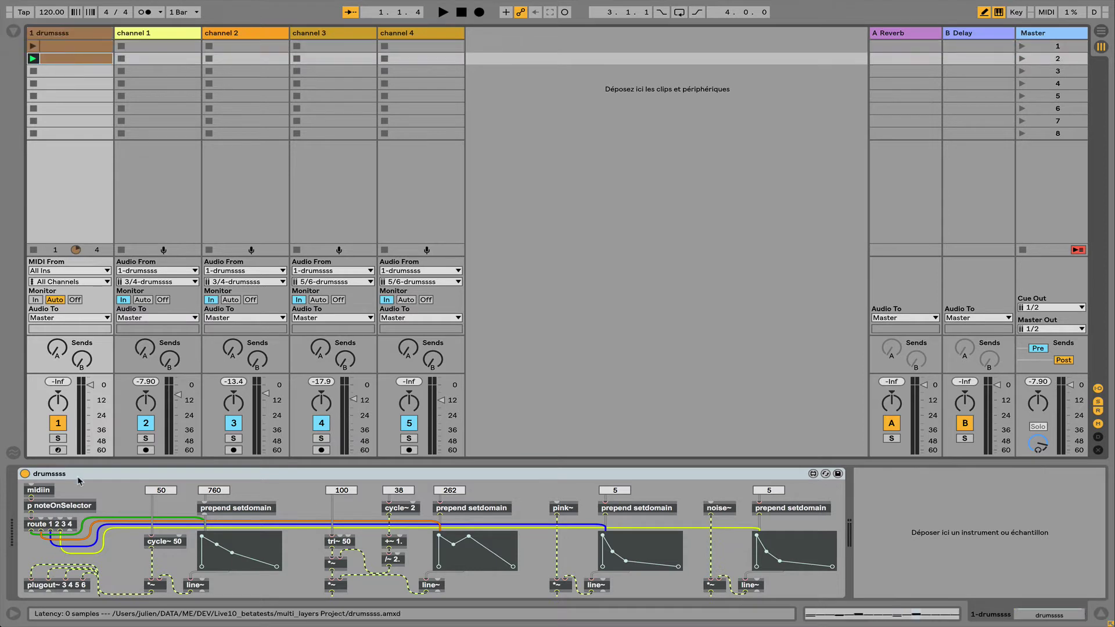
double_click(66, 506)
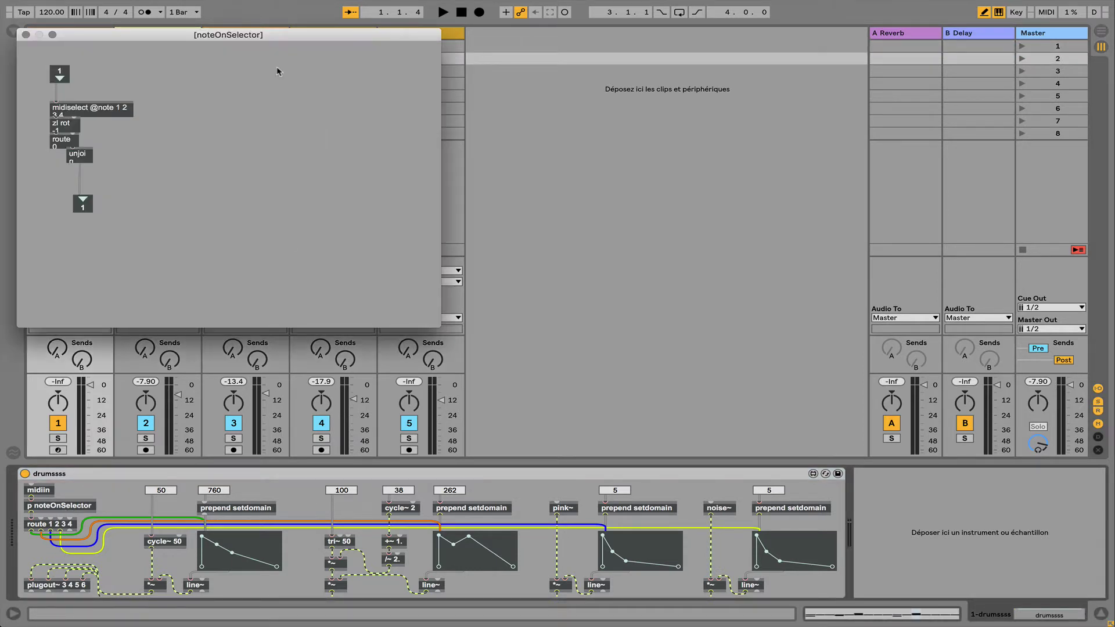
drag(174, 35, 409, 90)
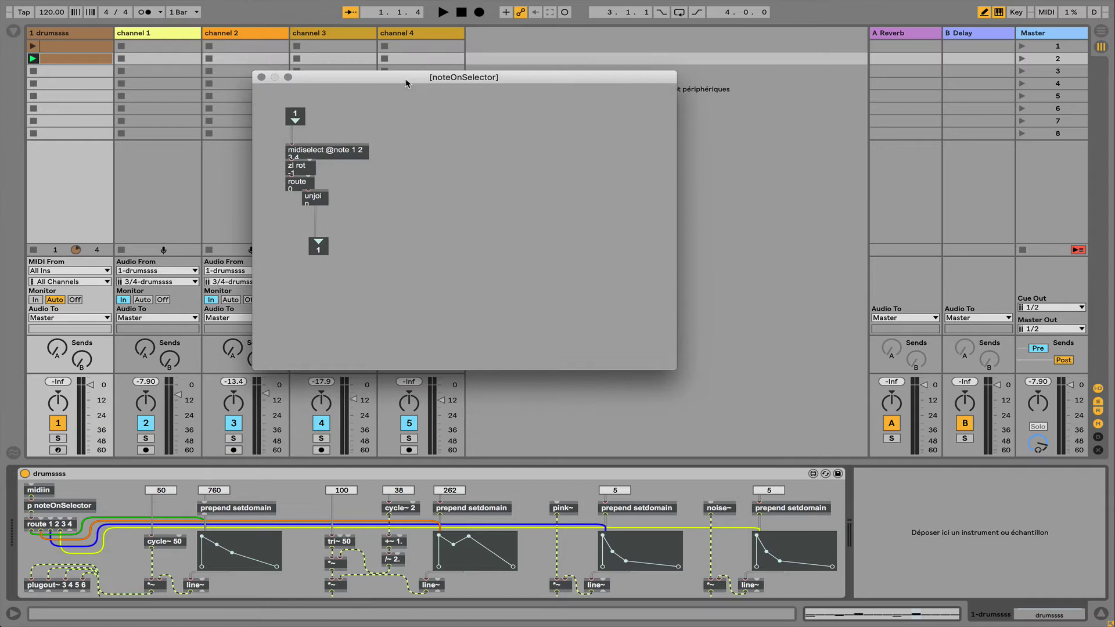
click(261, 77)
click(813, 474)
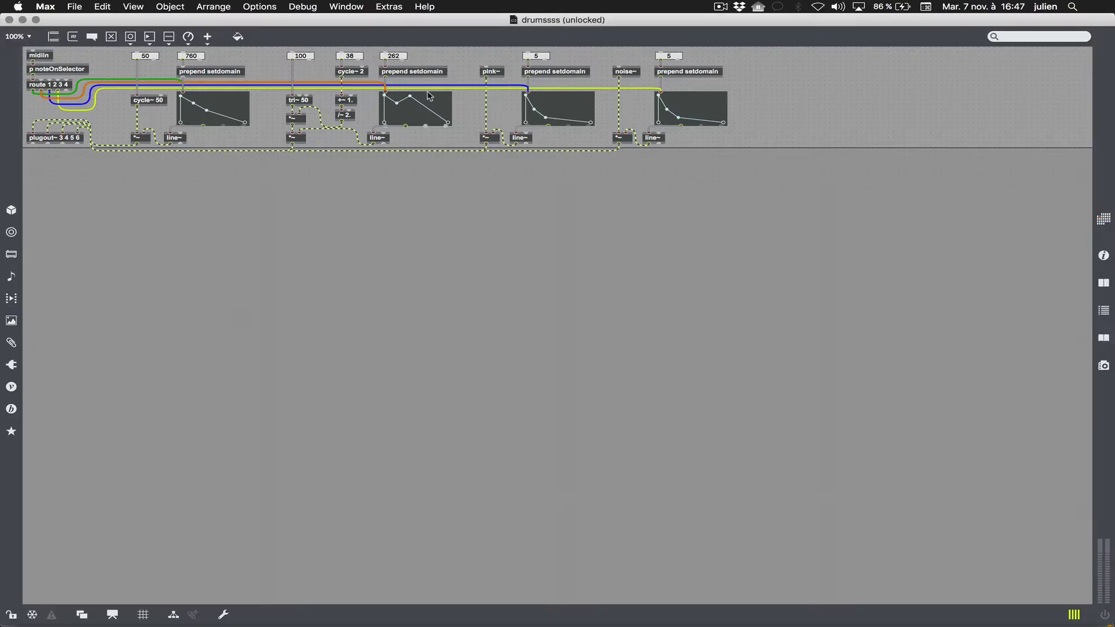
Step: Unlock the noteOnSelector subpatch and widen the midiselect, zl rot, route and unjoin boxes
double_click(69, 71)
drag(486, 368, 596, 380)
key(super+e)
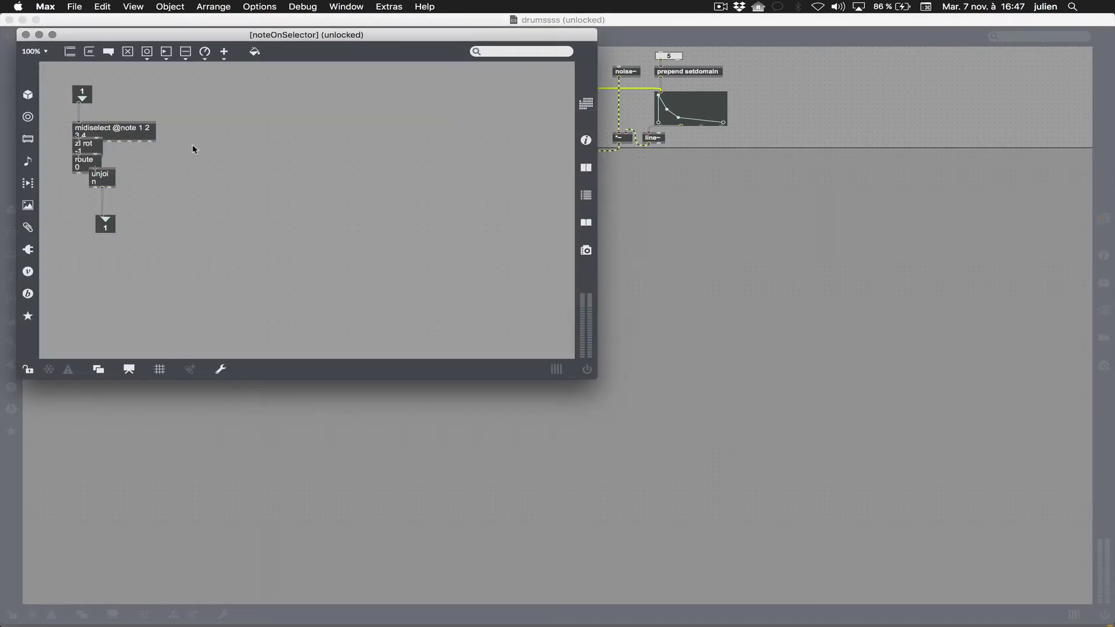
drag(190, 119, 111, 129)
click(180, 182)
click(108, 163)
Step: Zoom the subpatch to 200% and enlarge its window to show the whole chain
key(super+equal)
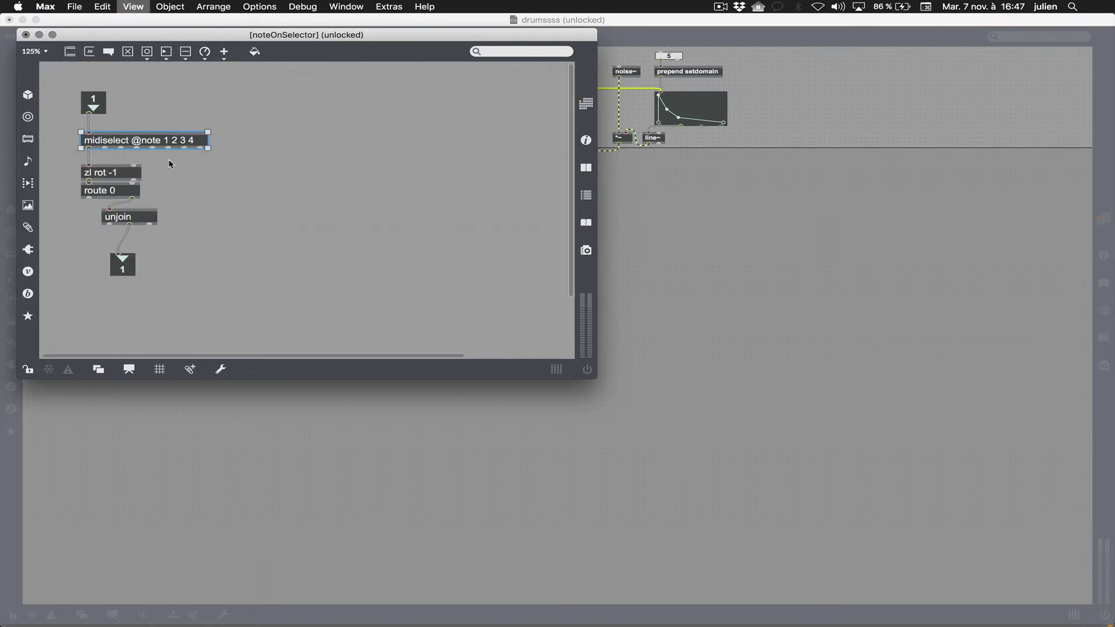
drag(601, 377, 700, 500)
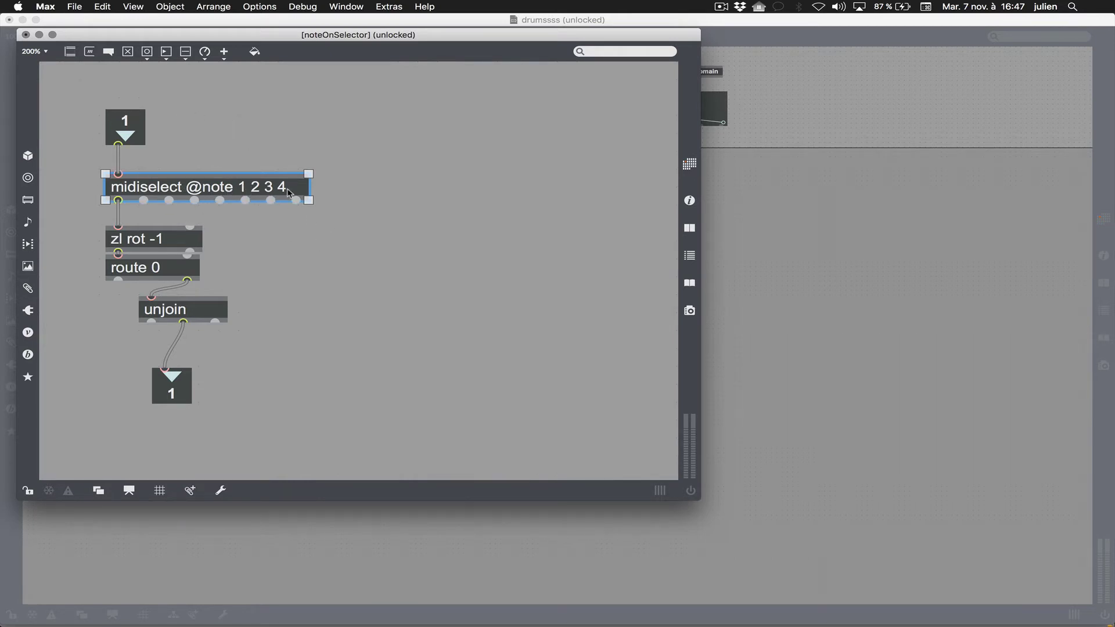
drag(168, 42, 542, 45)
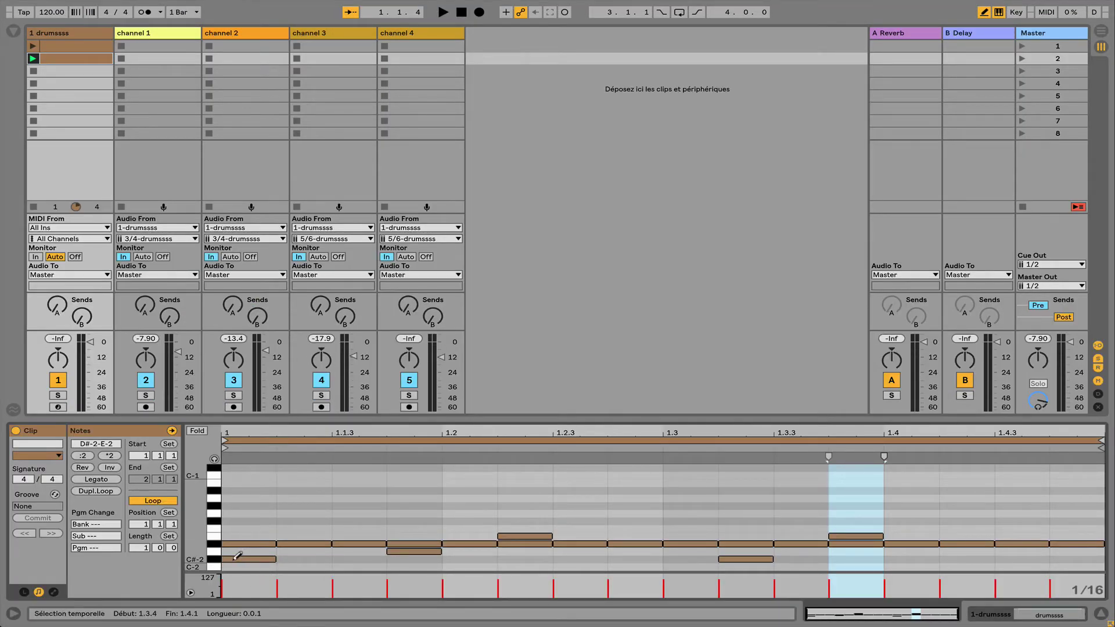
Step: Fold the piano roll down to the E-2, D#-2, D-2 and C#-2 note rows
click(201, 434)
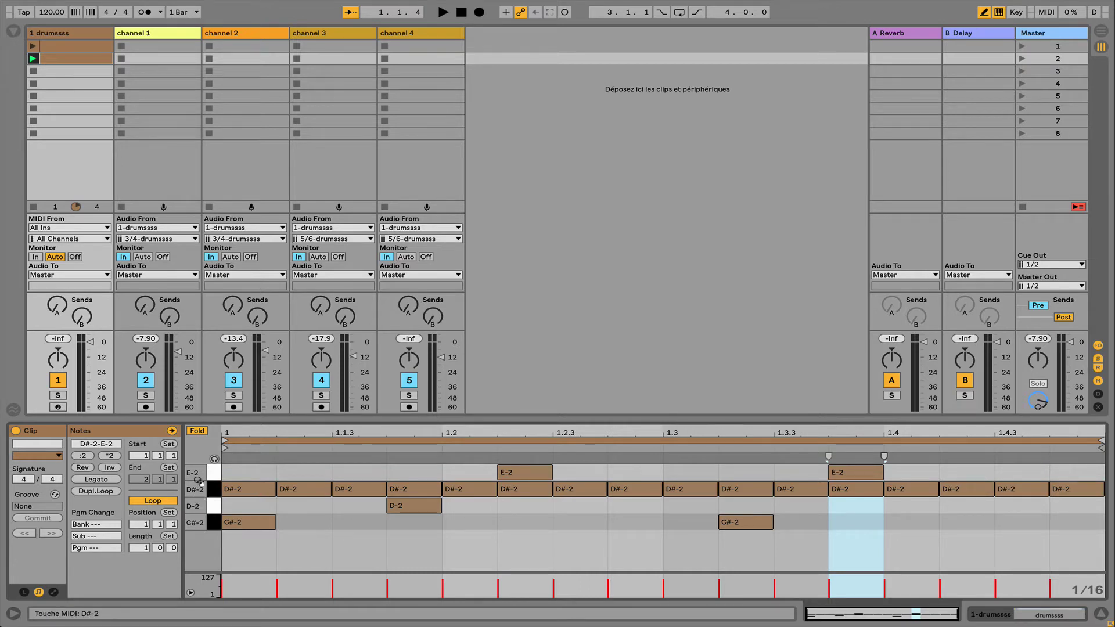
Step: Bring the drumssss patch forward, reopen p noteOnSelector, and move zl rot -1 up under midiselect
key(ctrl+Up)
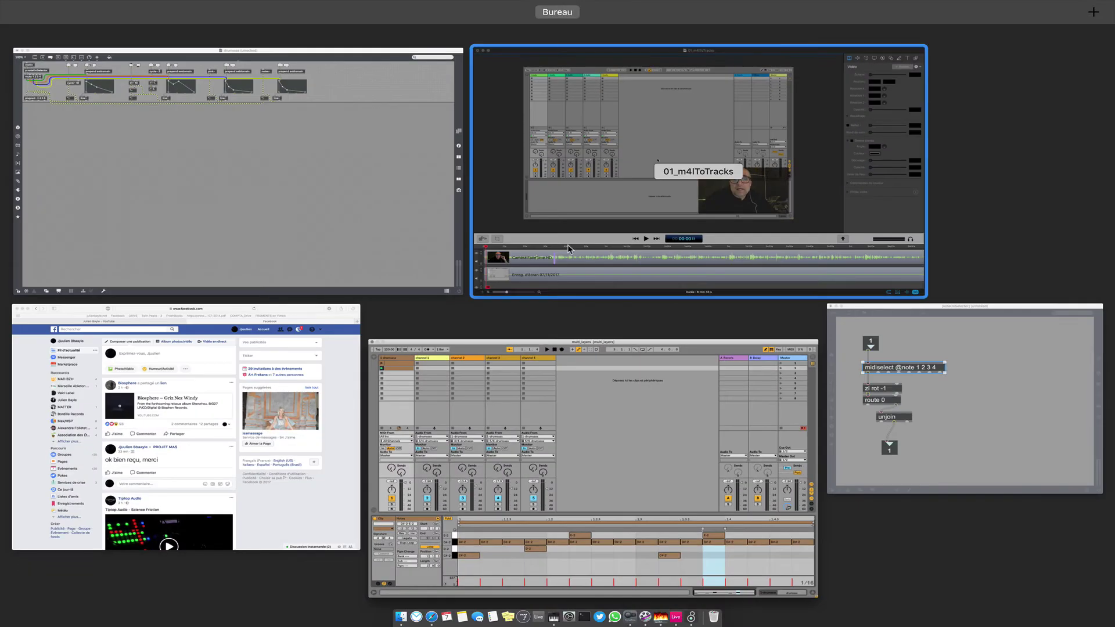
click(334, 218)
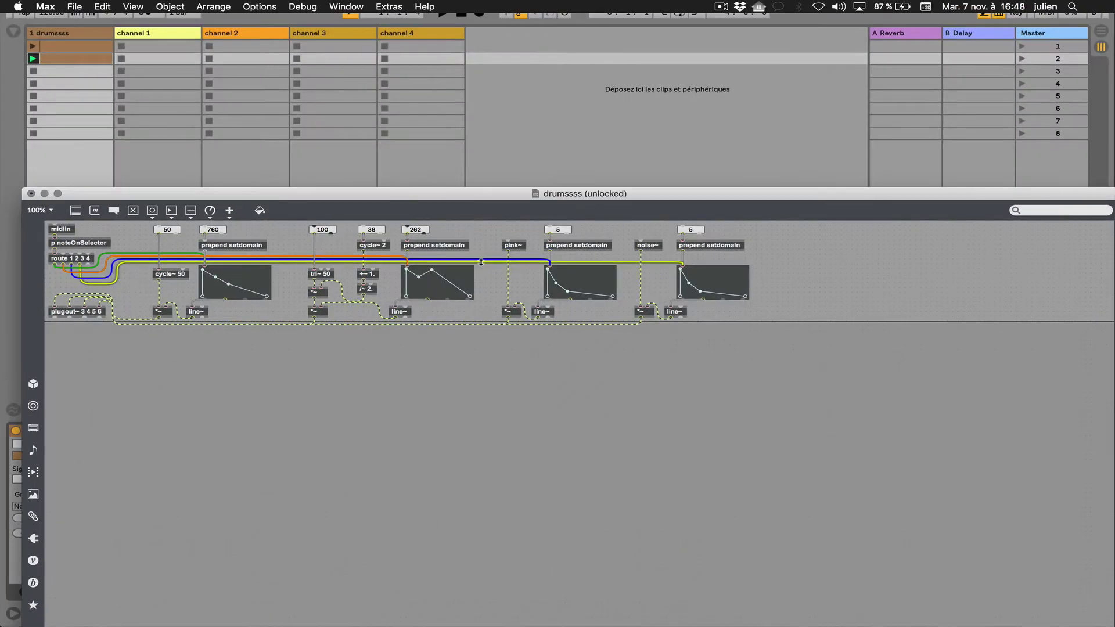
drag(498, 195, 554, 142)
double_click(141, 191)
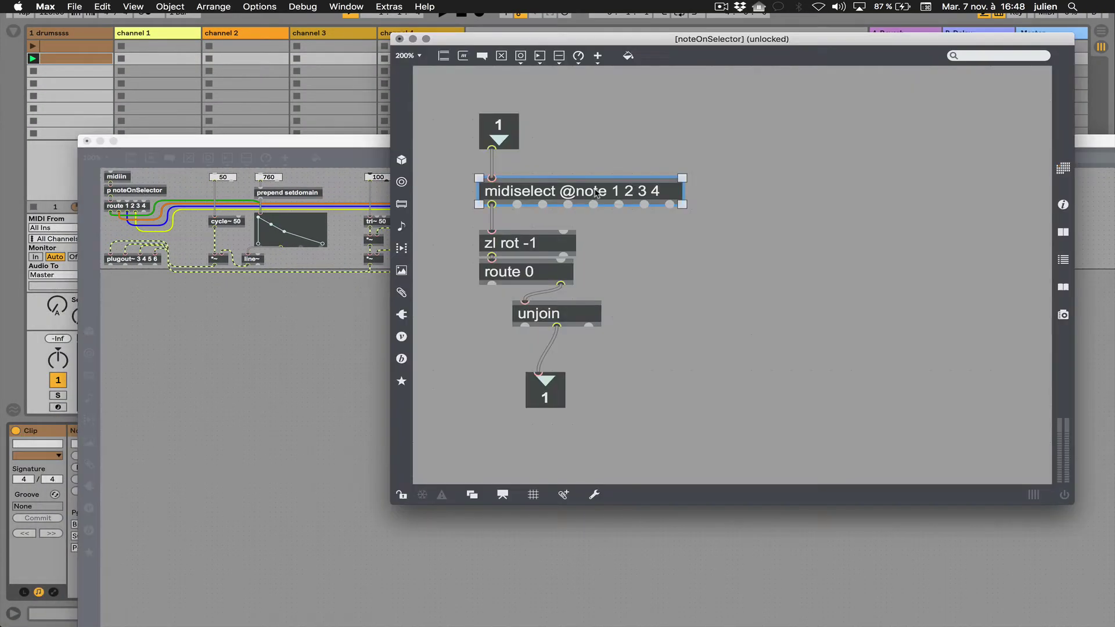
click(569, 243)
drag(569, 243, 568, 222)
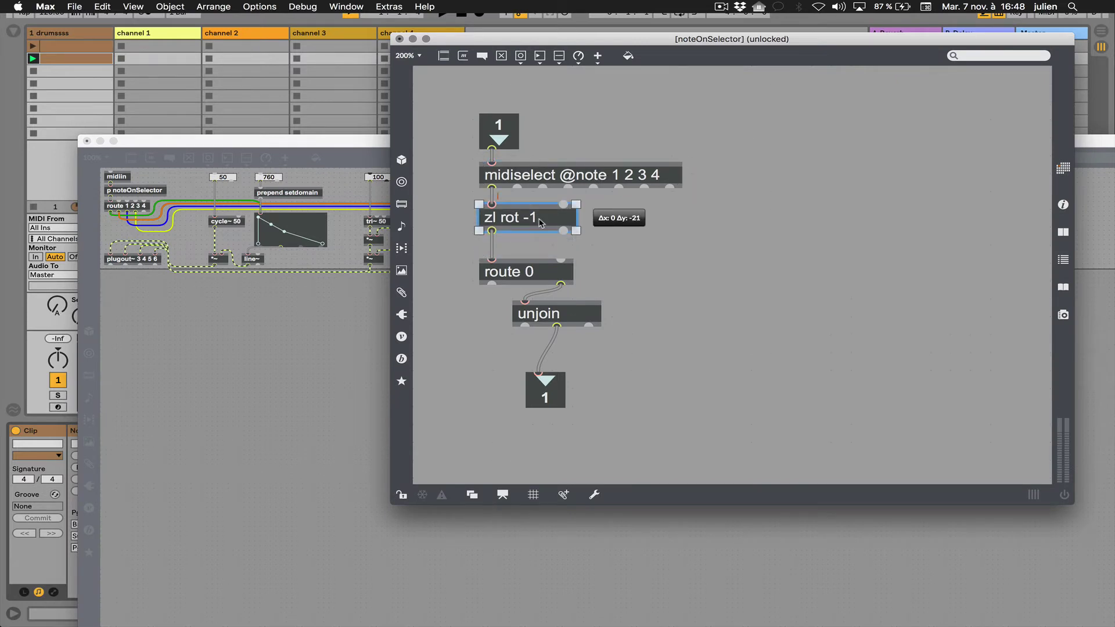
Step: Move route 0 and unjoin upward to tighten the chain beneath zl rot -1
click(491, 188)
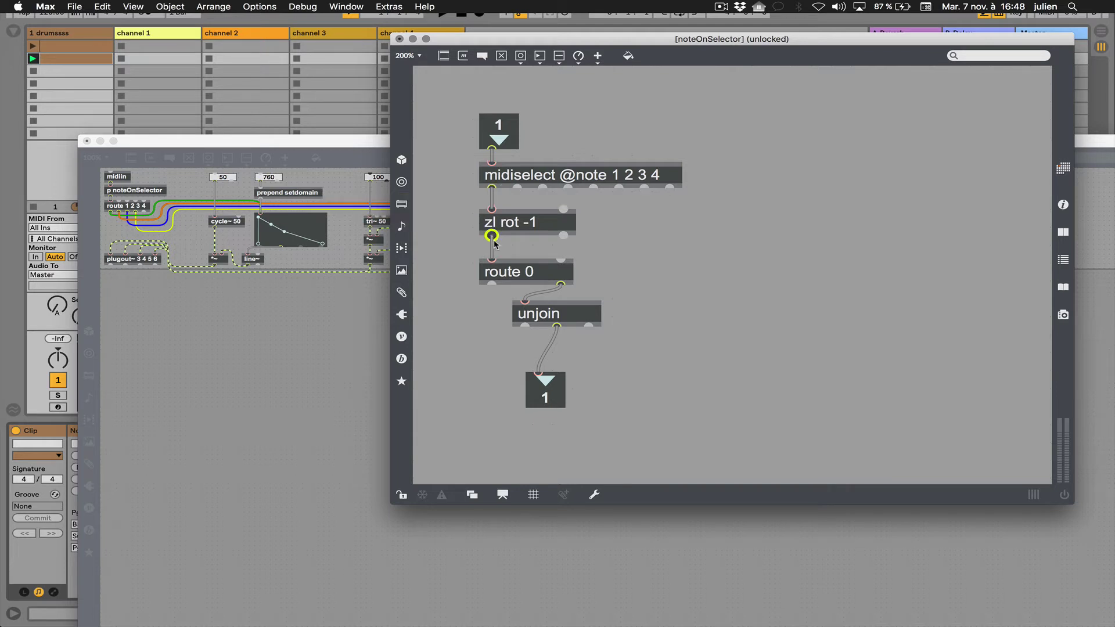
click(518, 283)
drag(518, 283, 518, 271)
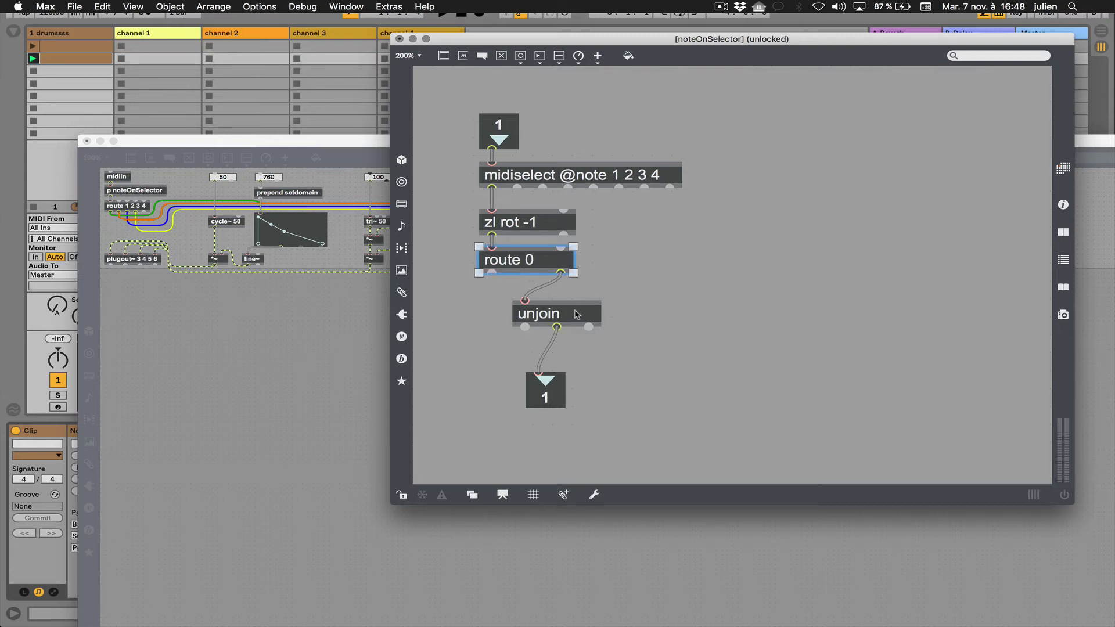
drag(577, 314, 575, 309)
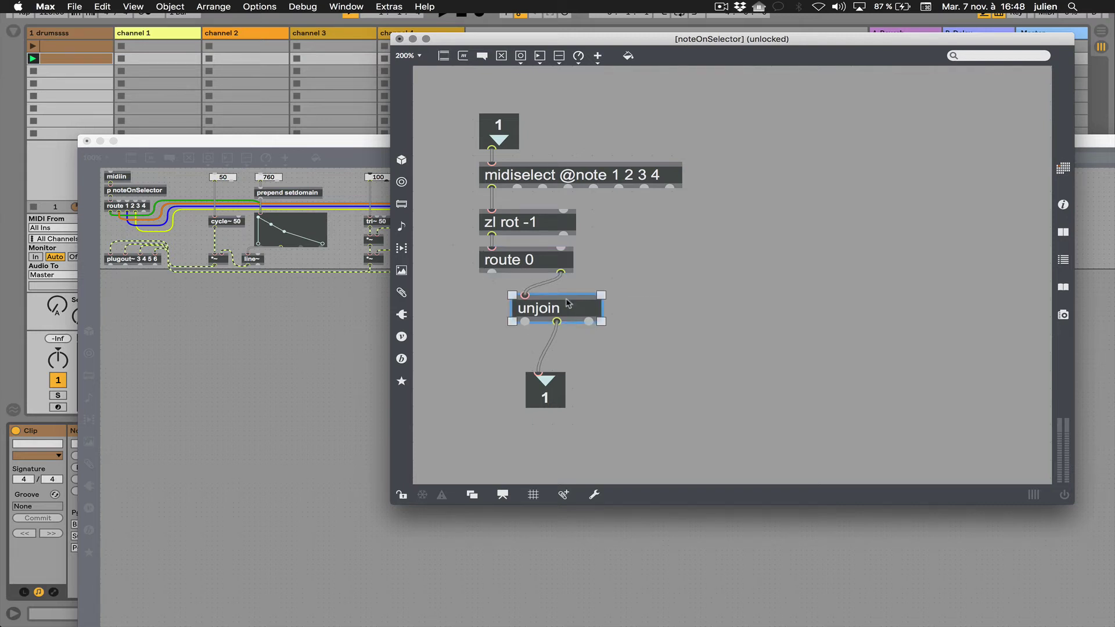
Step: Add an empty message box fed by route 0 and align the number box under unjoin
click(689, 305)
key(n)
drag(560, 272, 671, 316)
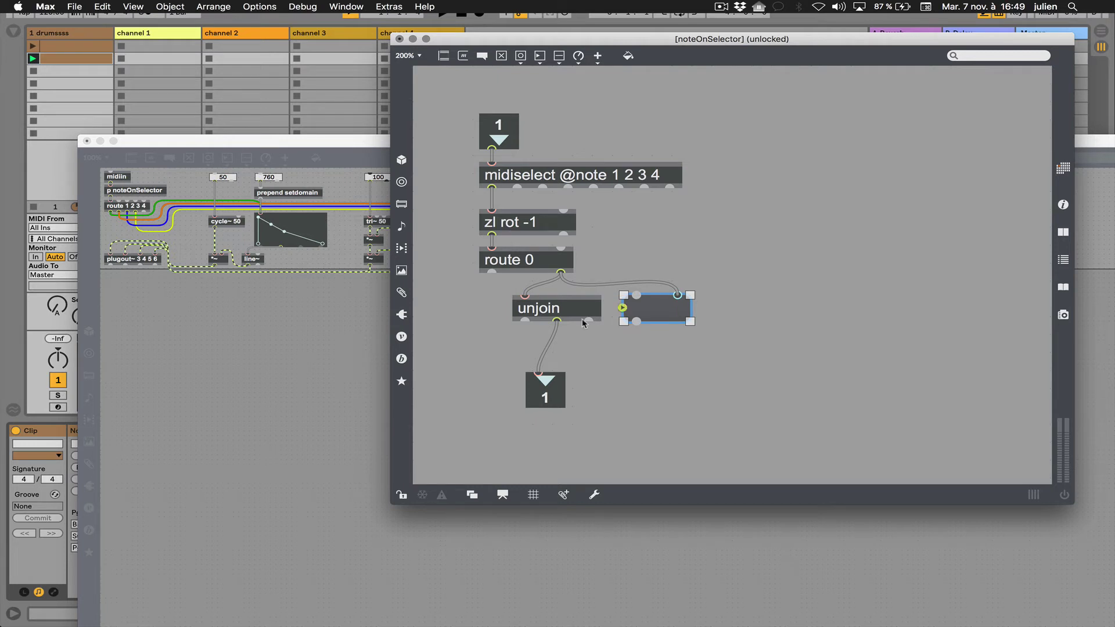
click(549, 397)
drag(549, 397, 568, 394)
drag(557, 41, 536, 42)
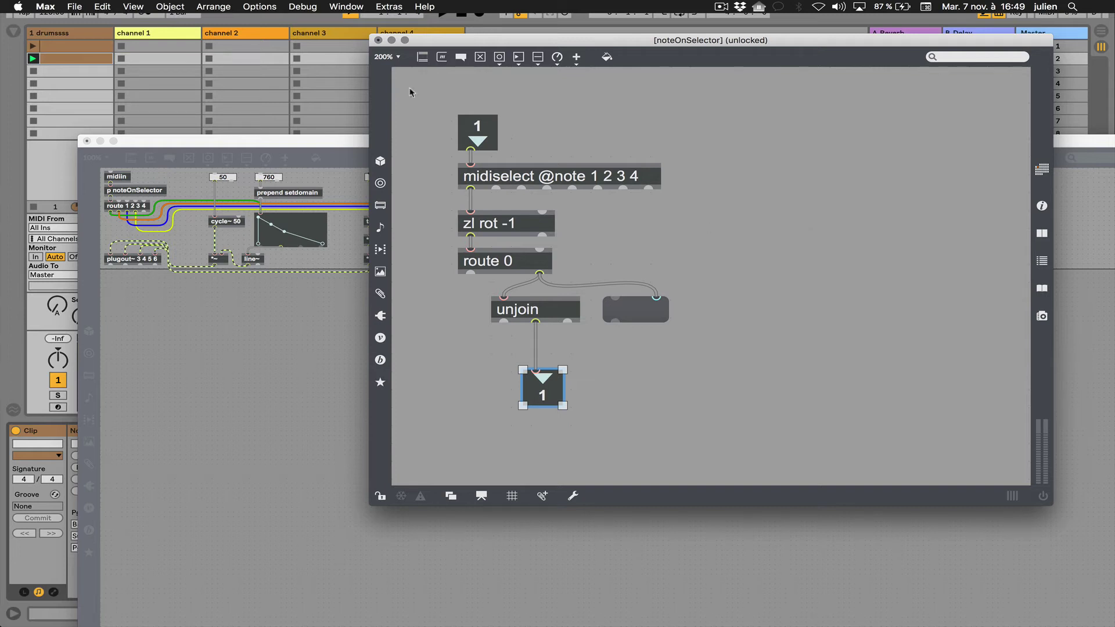
Step: Close the subpatch, switch to Live, then bring back the drumssss patch and reopen p noteOnSelector
click(378, 40)
click(38, 58)
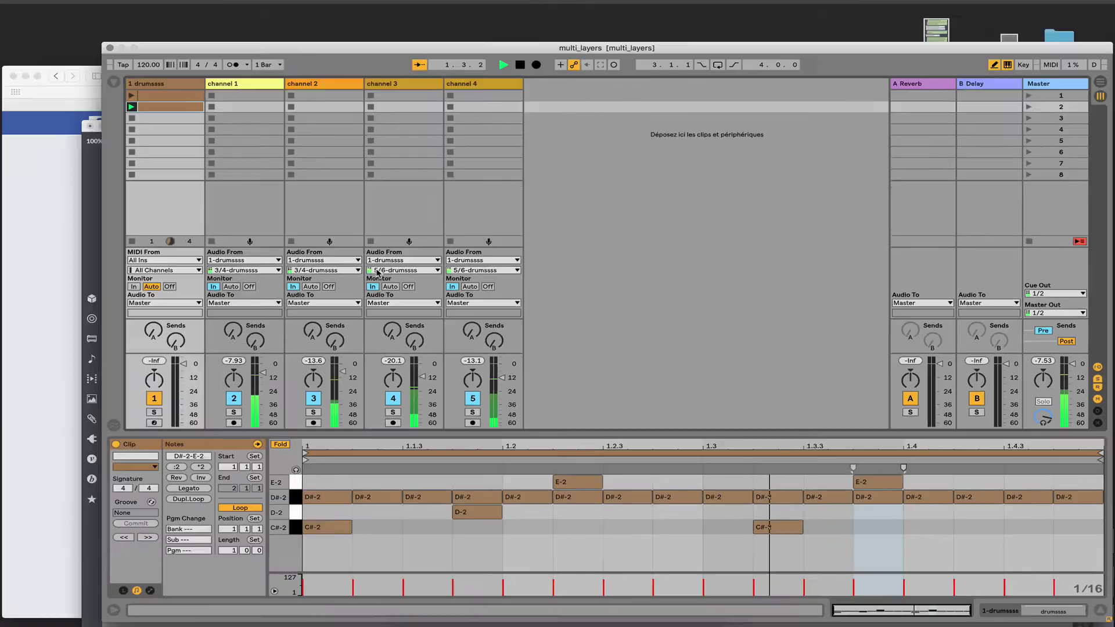
key(ctrl+Up)
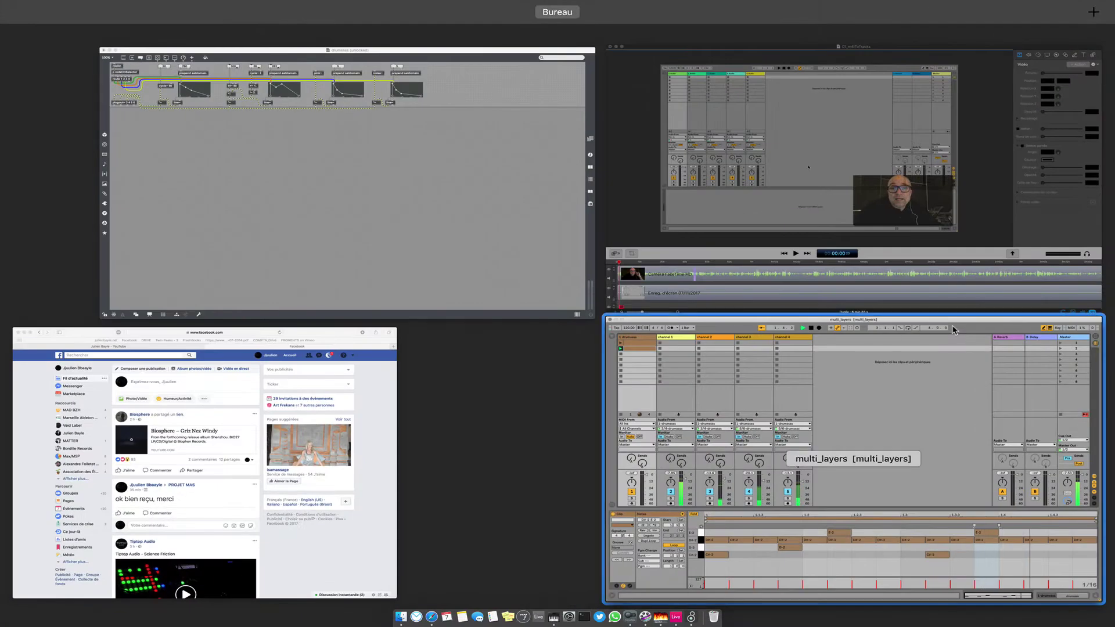
click(366, 130)
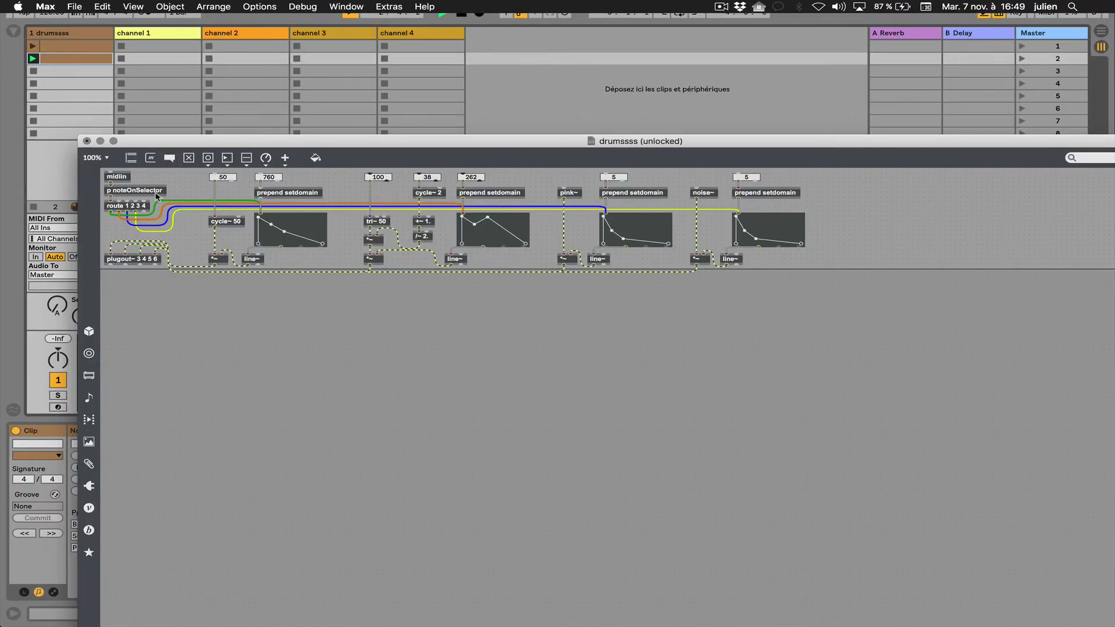
double_click(145, 191)
Step: Rewire the message box so unjoin's left outlet feeds it, now showing 3
click(645, 313)
drag(645, 312, 653, 342)
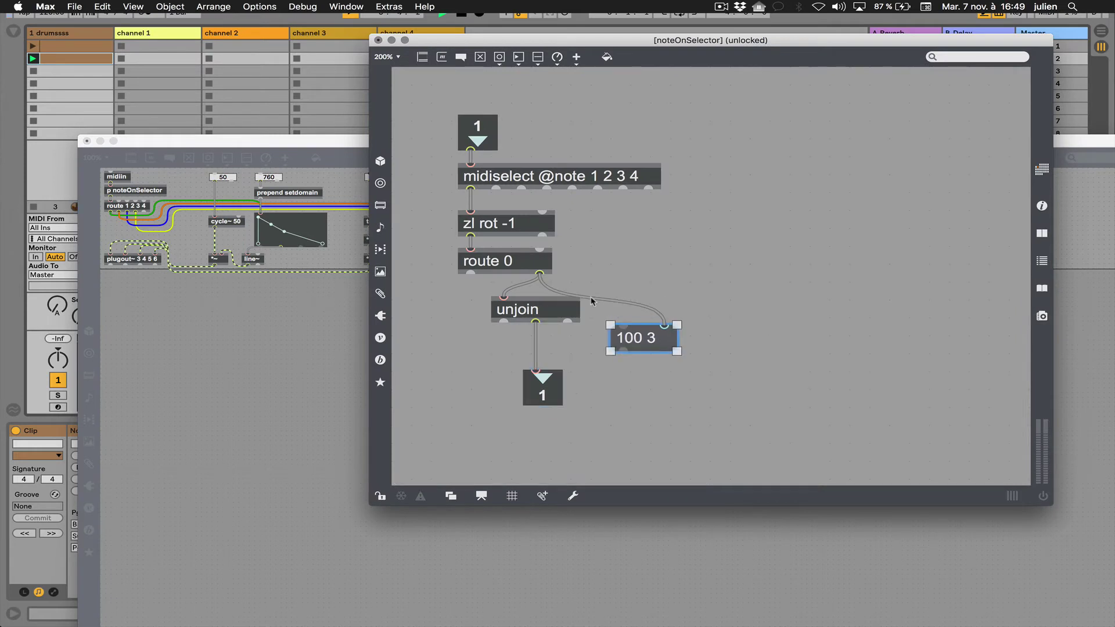
click(541, 276)
drag(541, 277, 535, 325)
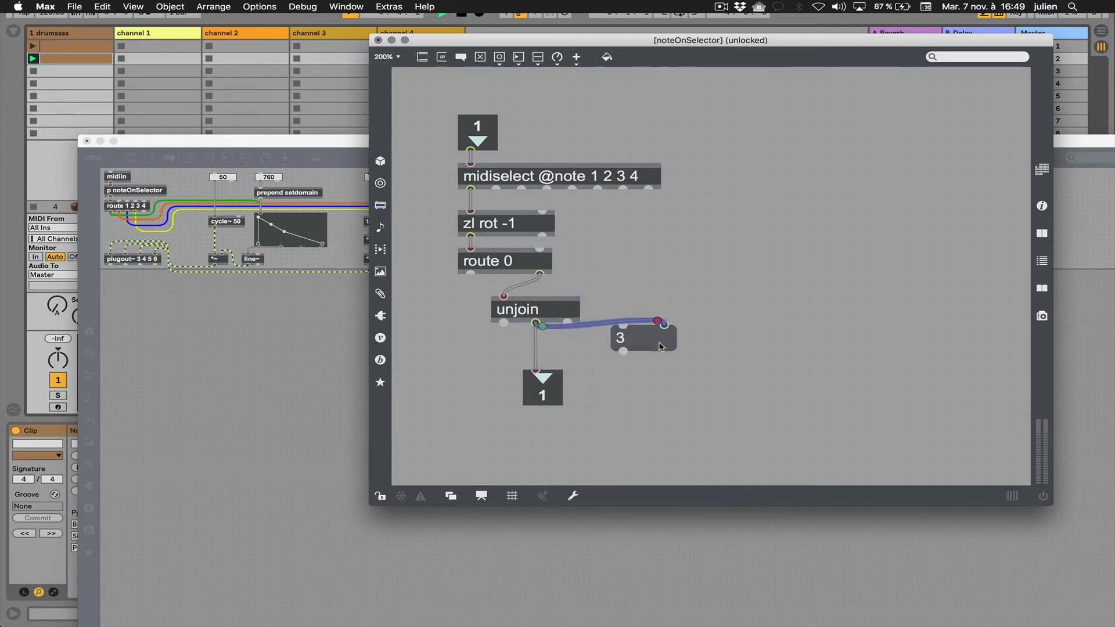
drag(644, 344, 645, 359)
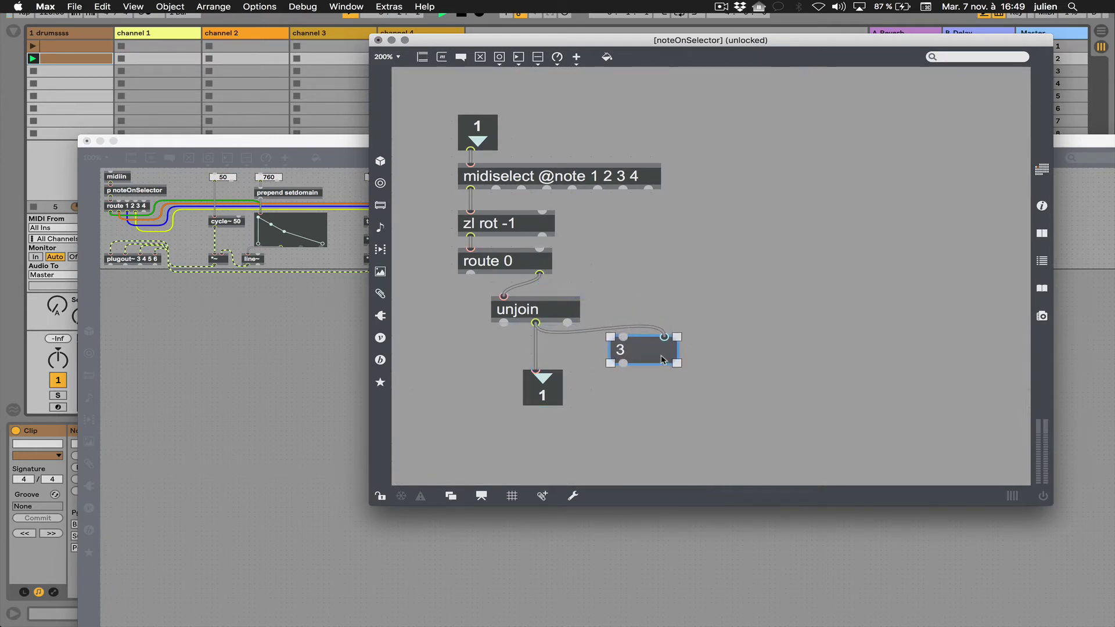
Step: Add a print object connected to unjoin's left outlet
click(697, 346)
text(nprint)
key(Return)
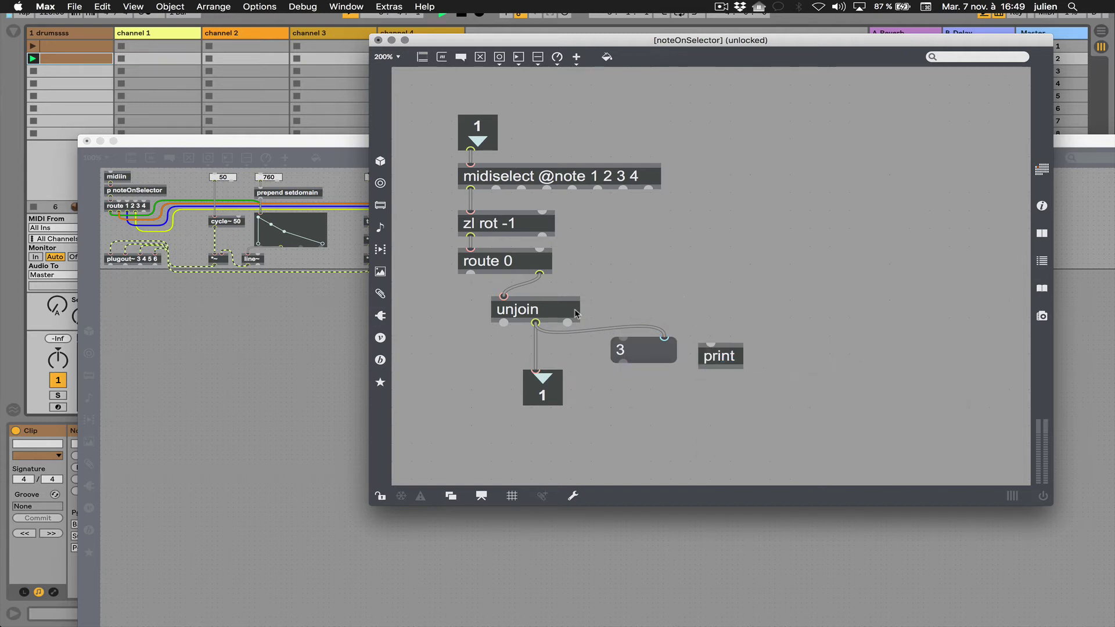
drag(536, 323, 723, 361)
Step: Check the printed drum numbers in the Max Console, then select the 3 box and print object
key(super+shift+m)
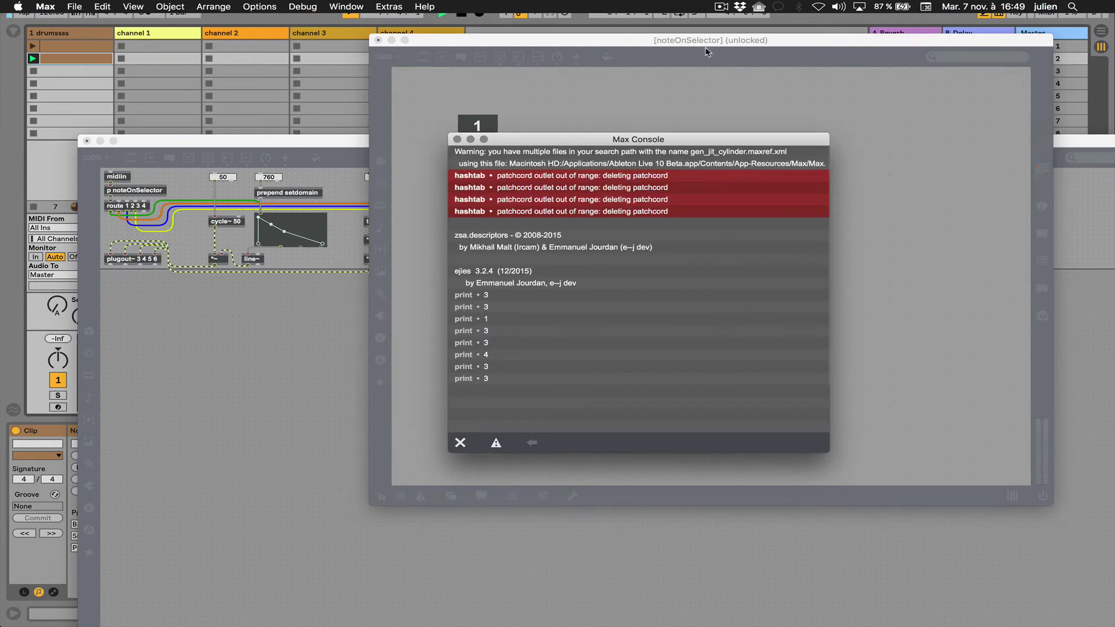
drag(633, 145, 989, 90)
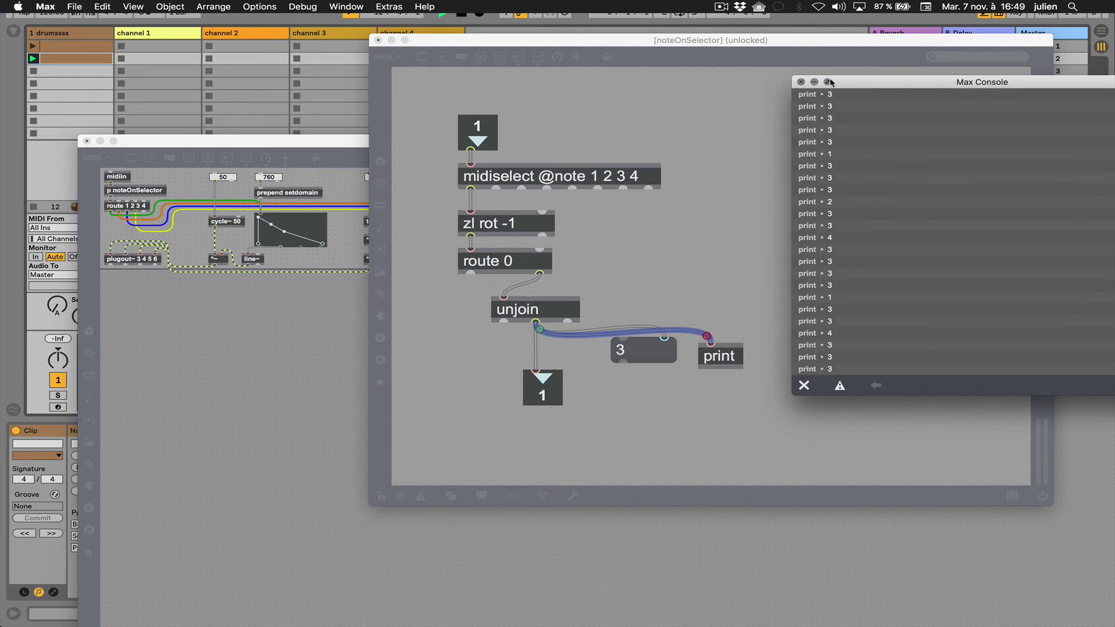
click(801, 82)
drag(748, 327, 650, 373)
Step: Delete the temporary display and print objects, close noteOnSelector, and zoom drumssss to 200%
key(BackSpace)
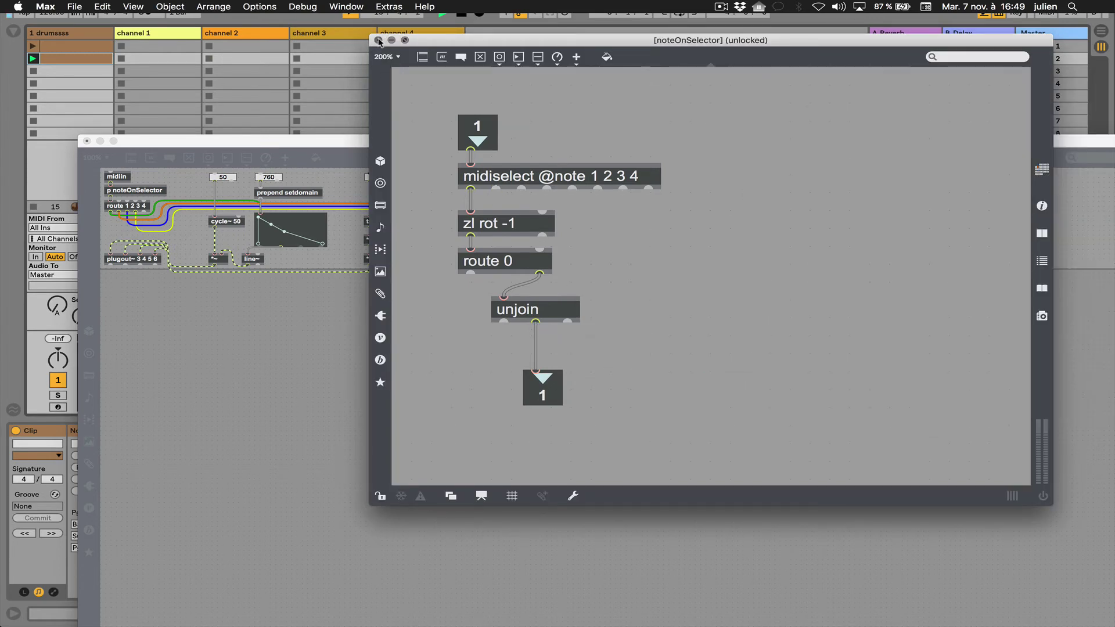
click(379, 41)
drag(365, 142, 307, 21)
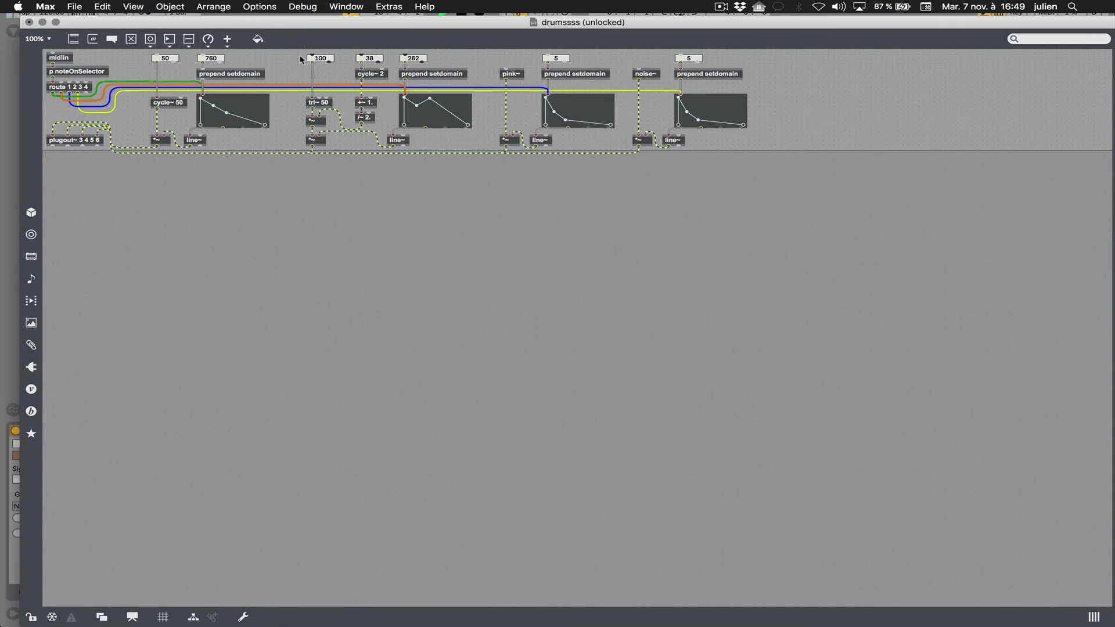
key(super+equal)
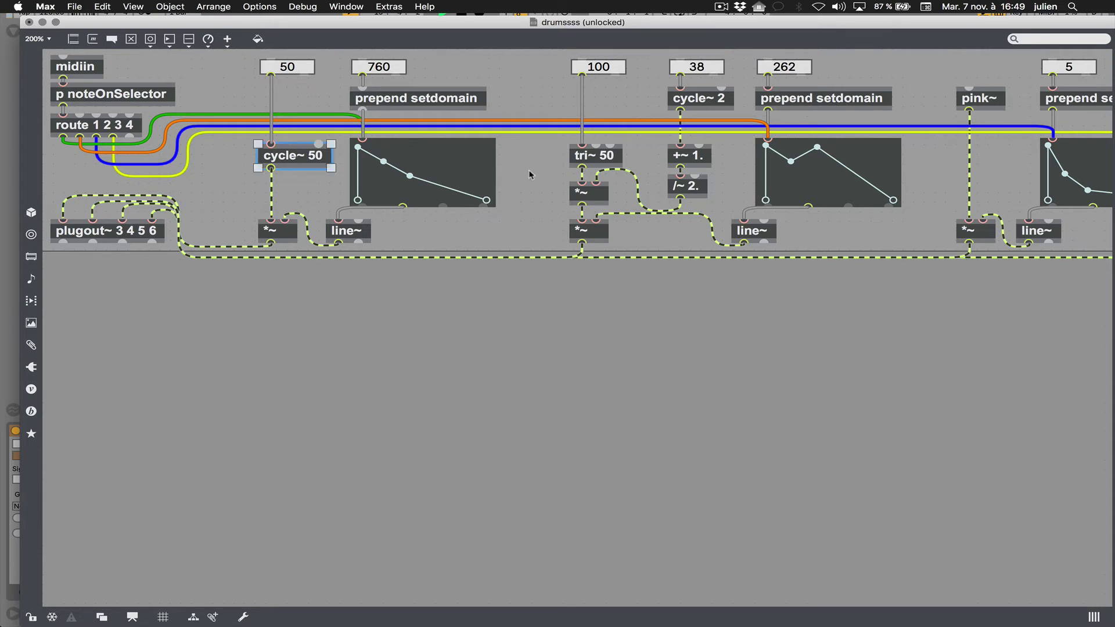
Step: Select the tri~ 50 oscillator and move the patcher window aside to reveal Live
click(586, 158)
scroll(596, 160, right, 5)
scroll(596, 160, right, 5)
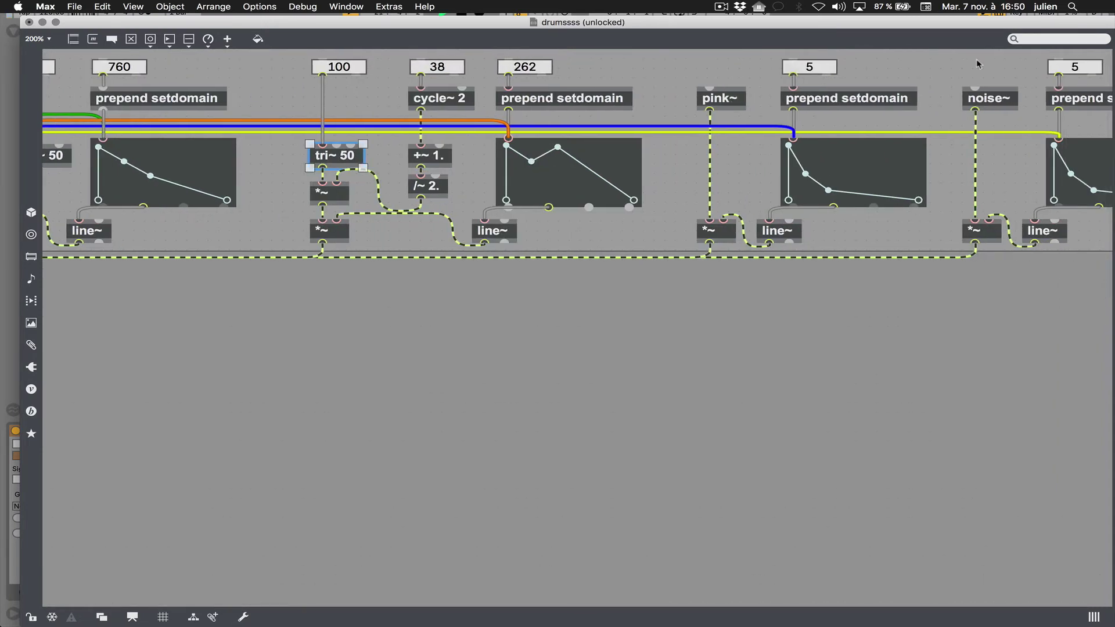
drag(969, 47, 1062, 46)
scroll(550, 287, left, 10)
Step: Nudge the first envelope graph up one step with the Up arrow
click(515, 173)
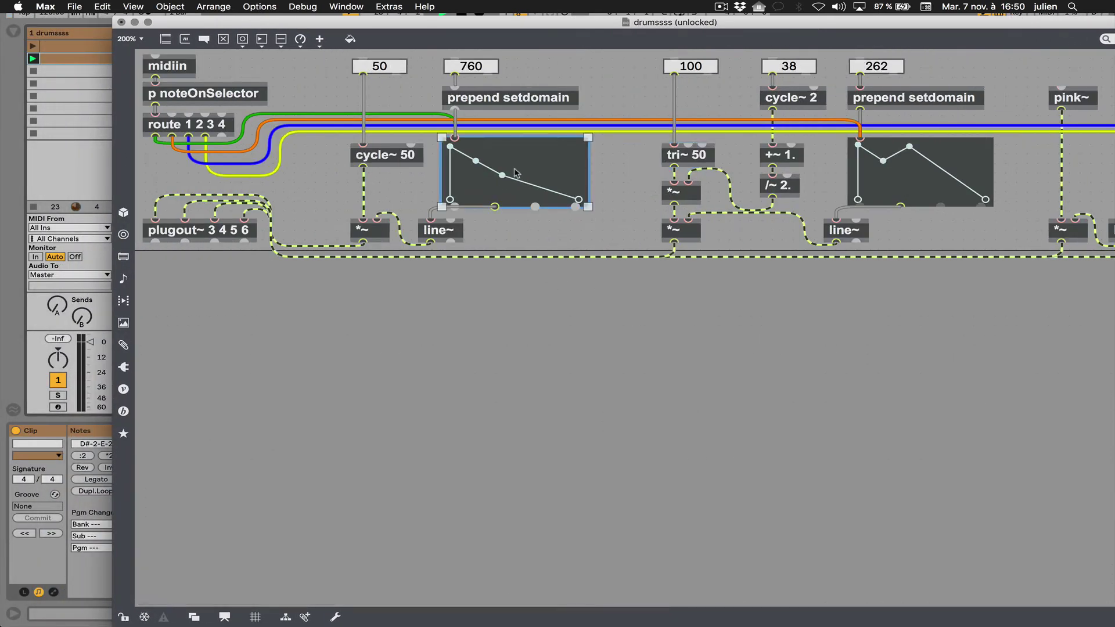
key(Up)
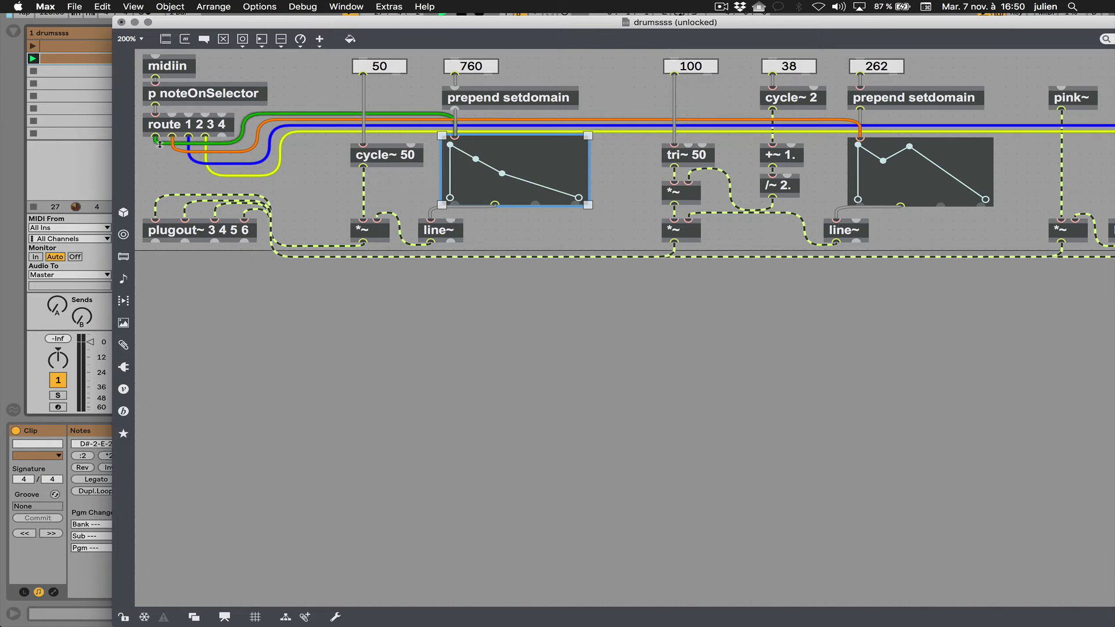
click(386, 112)
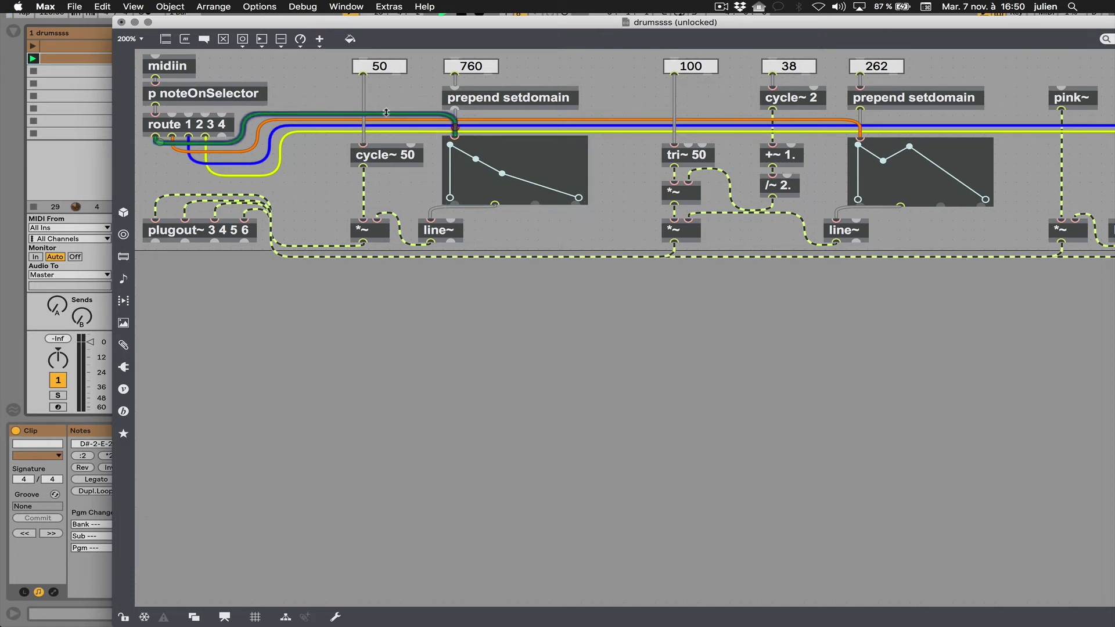
click(419, 81)
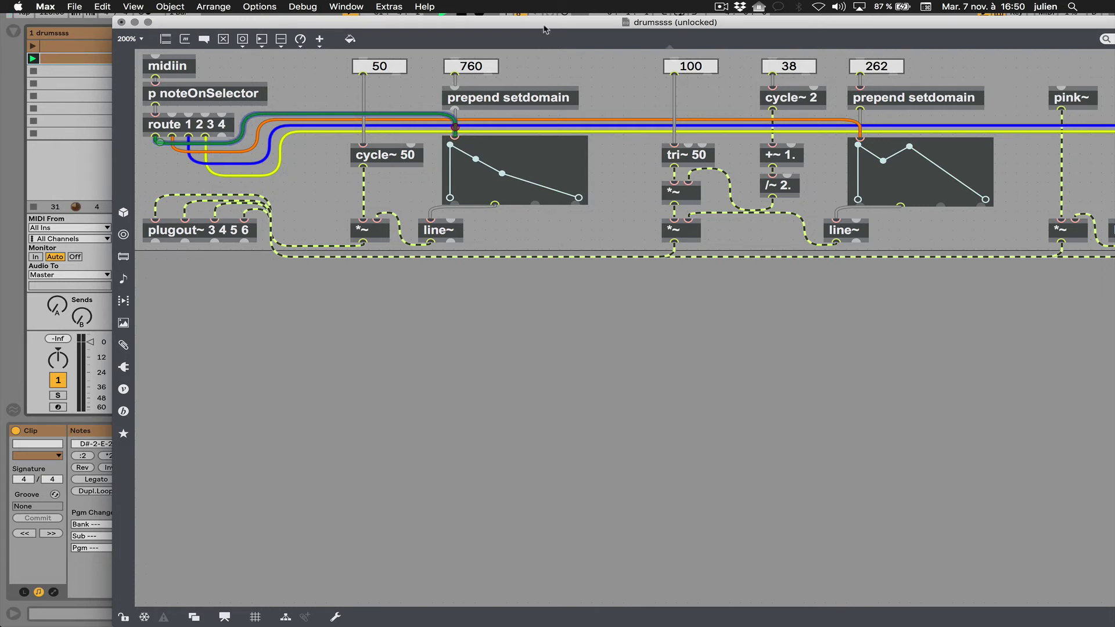
drag(545, 29, 523, 29)
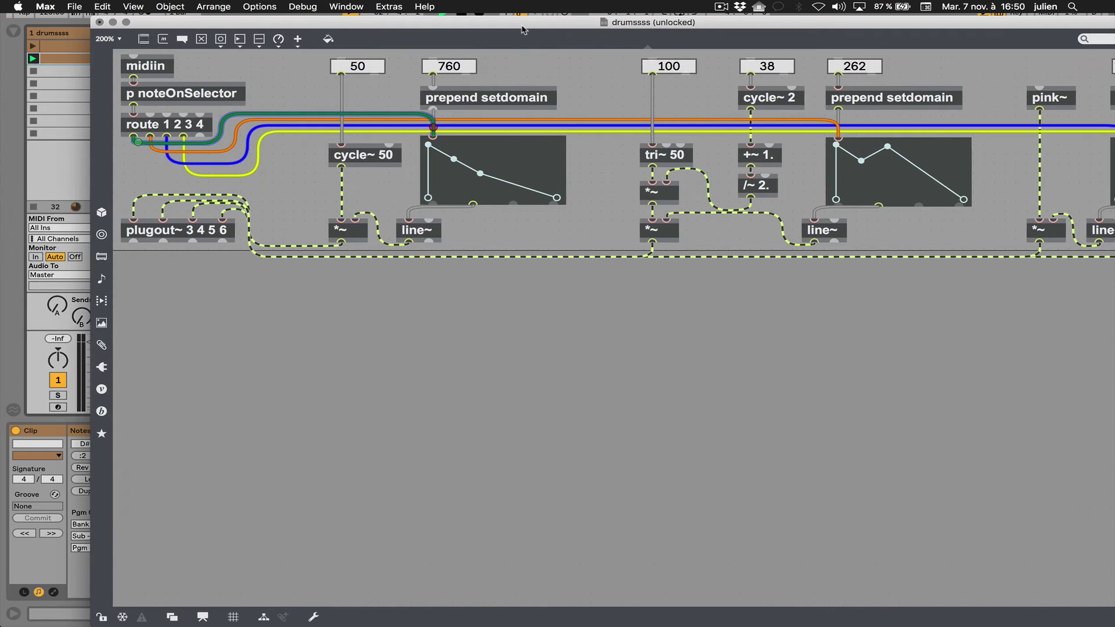
click(505, 167)
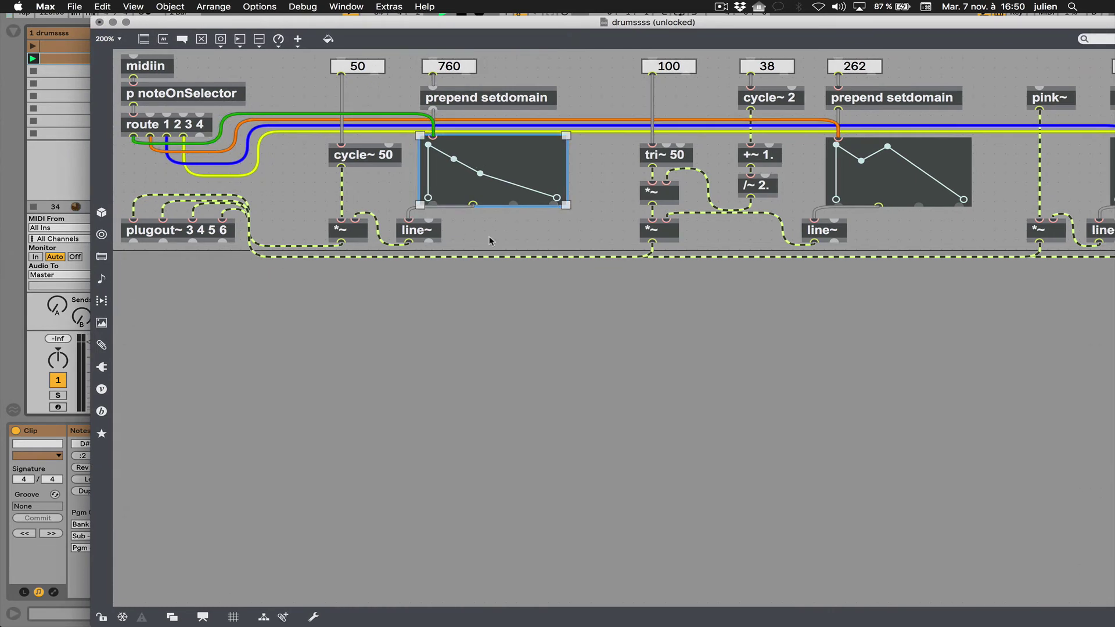
scroll(921, 168, right, 4)
scroll(1046, 161, right, 4)
scroll(581, 162, left, 4)
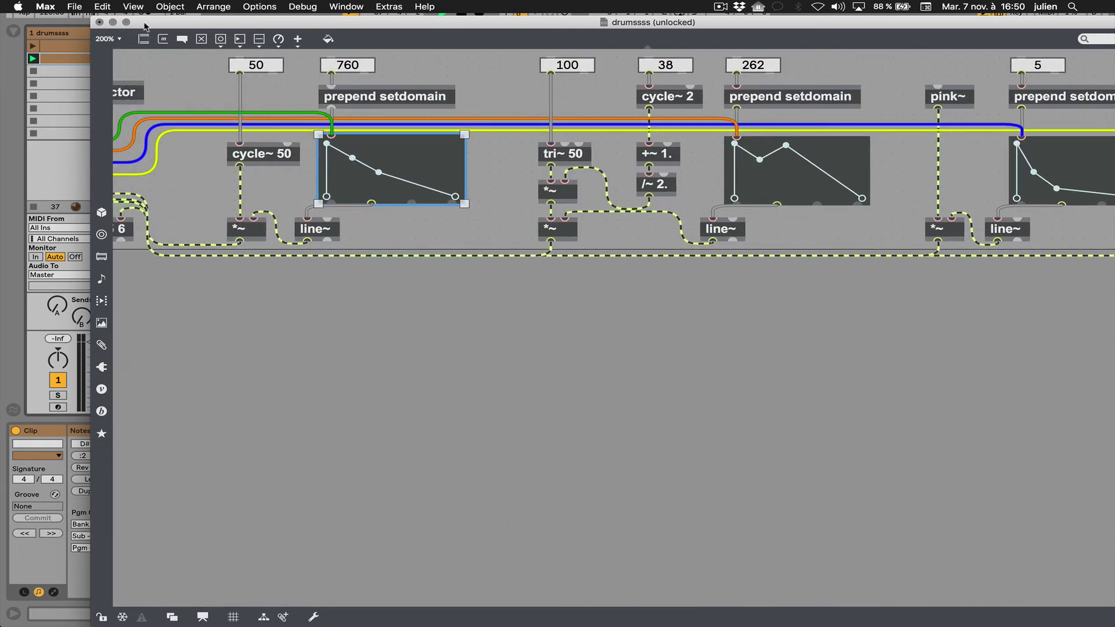
Step: Close the device patcher and solo channel 2 in place of channel 1
click(110, 24)
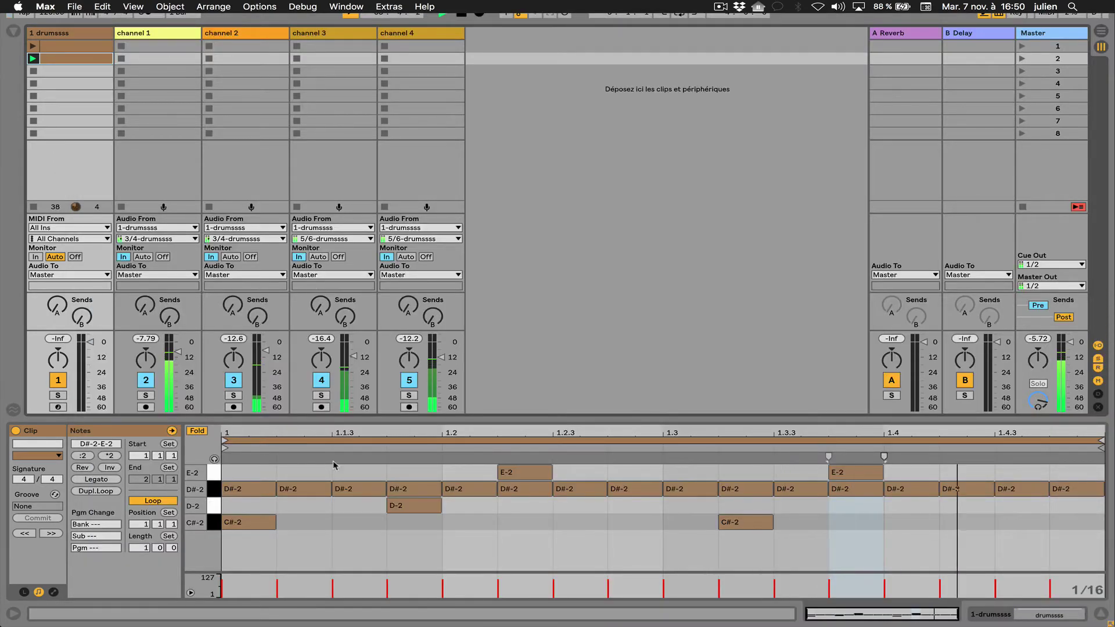
click(74, 34)
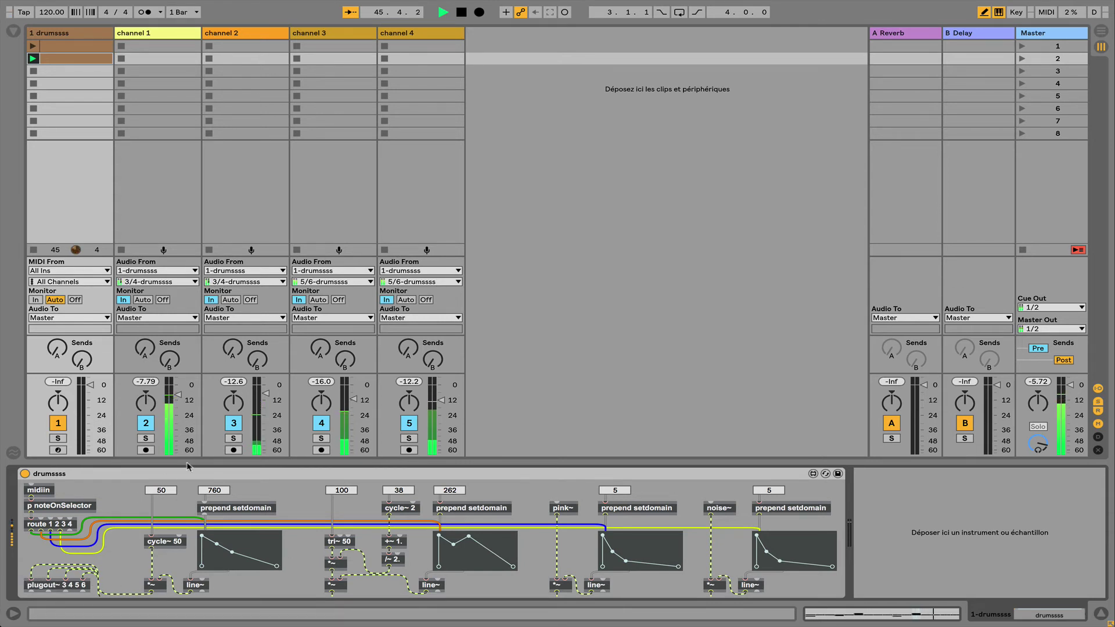
click(146, 438)
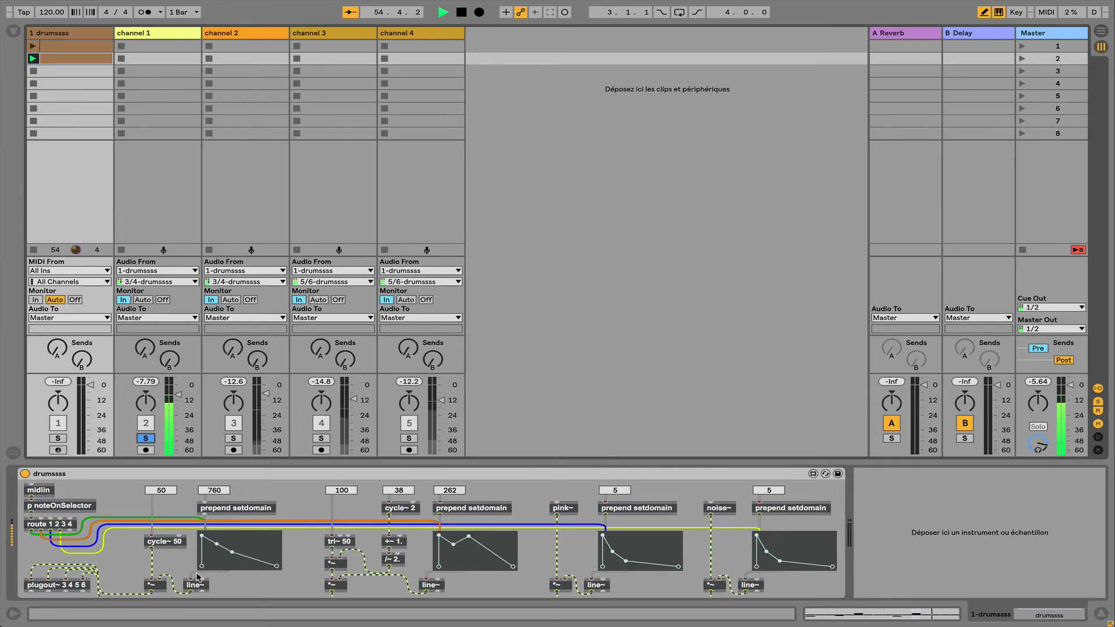
click(234, 439)
Step: Raise channel 2's volume to about -7 dB and the tri~ frequency value toward 500
click(265, 385)
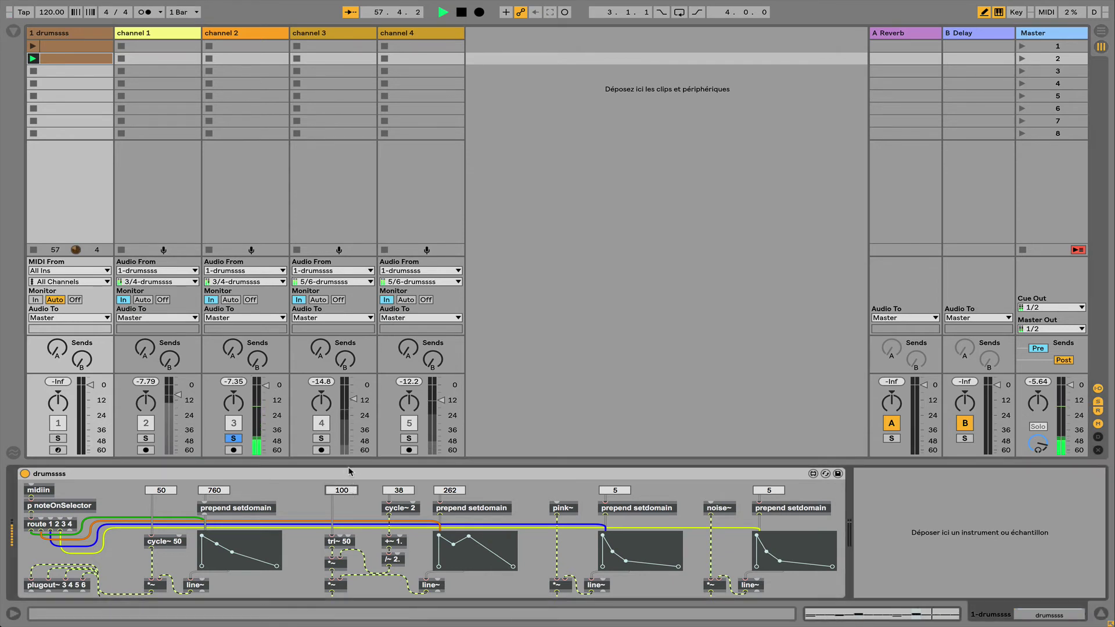
drag(350, 489, 350, 430)
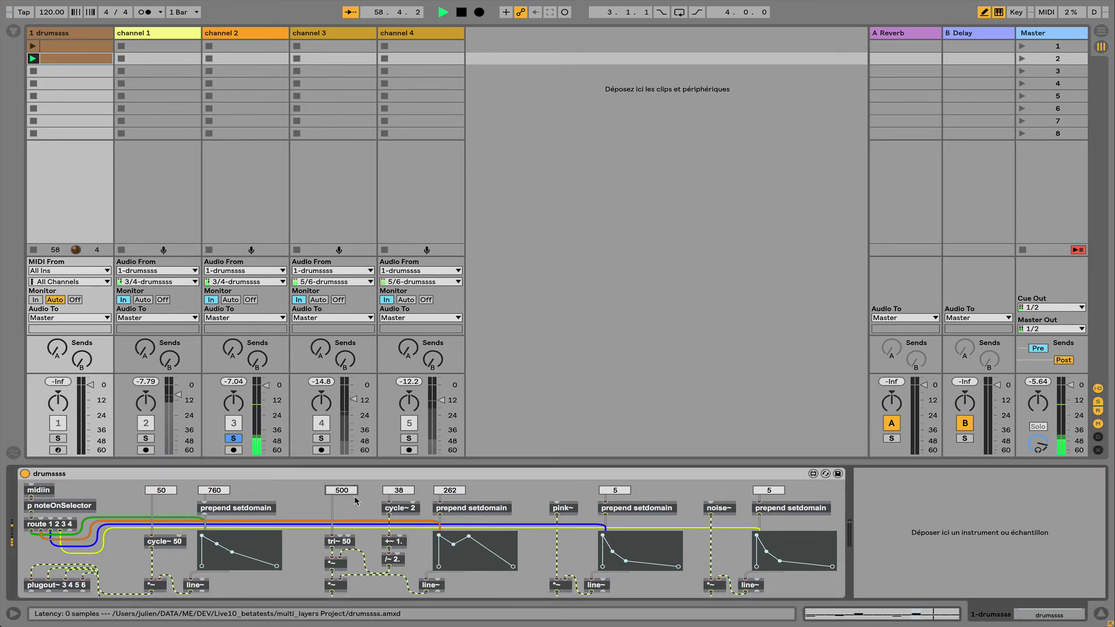
click(180, 476)
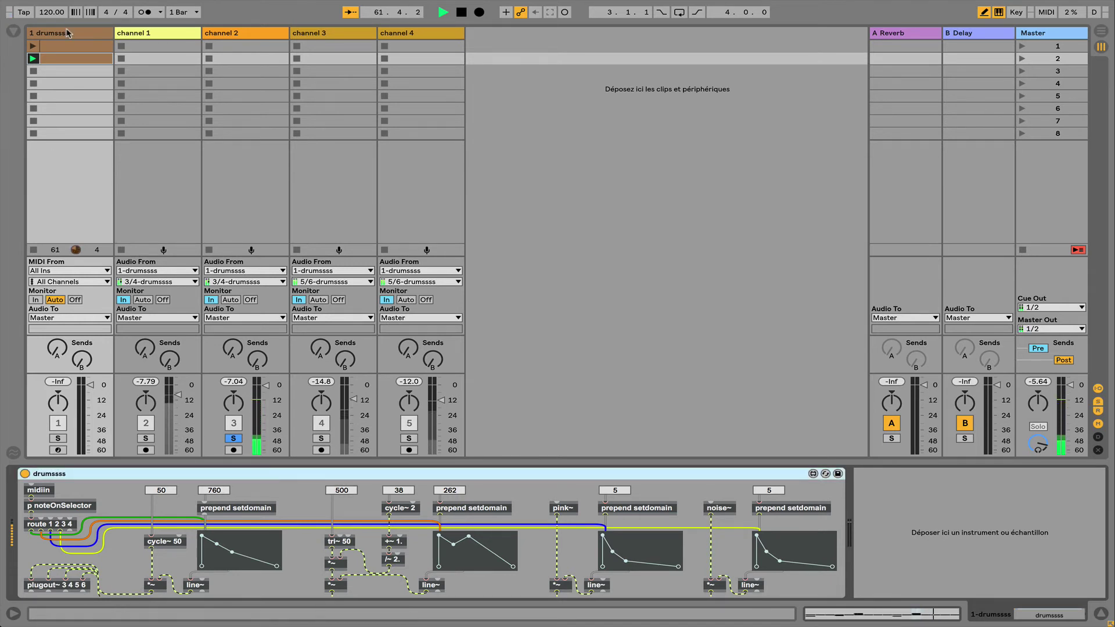
Step: Inspect the Utility devices on channels 2, 4 and 1, then reselect the drumssss track
click(248, 35)
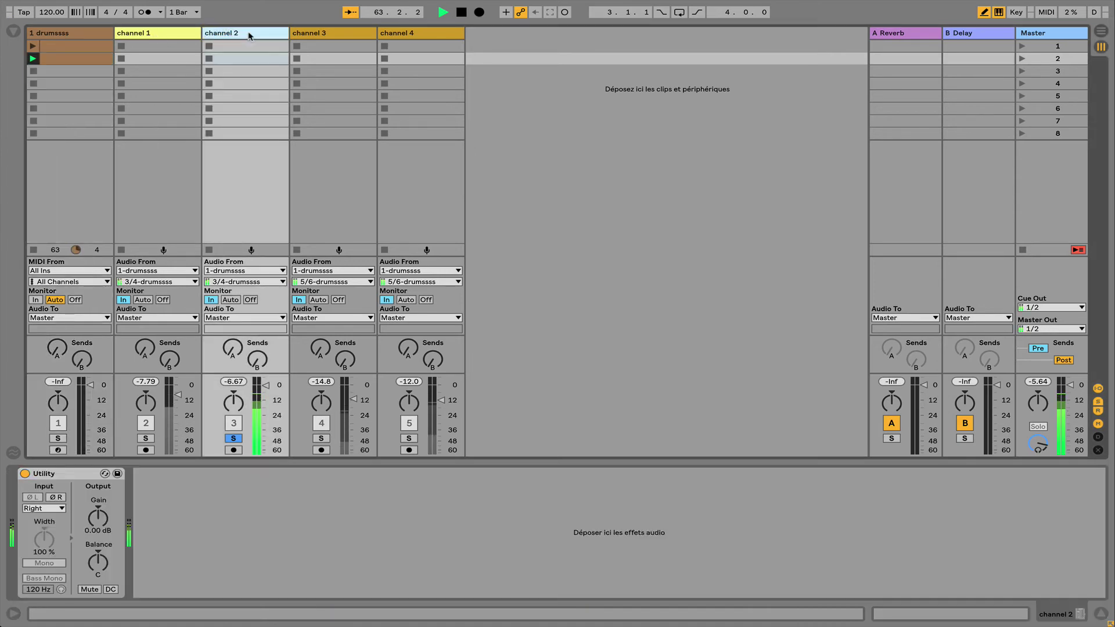
click(83, 40)
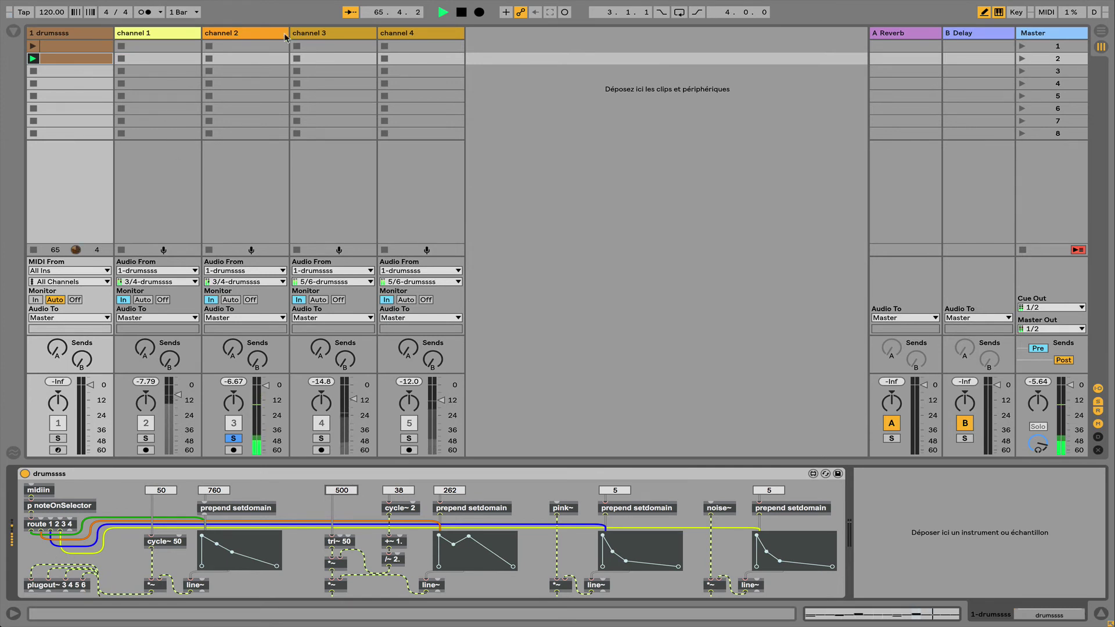
click(388, 120)
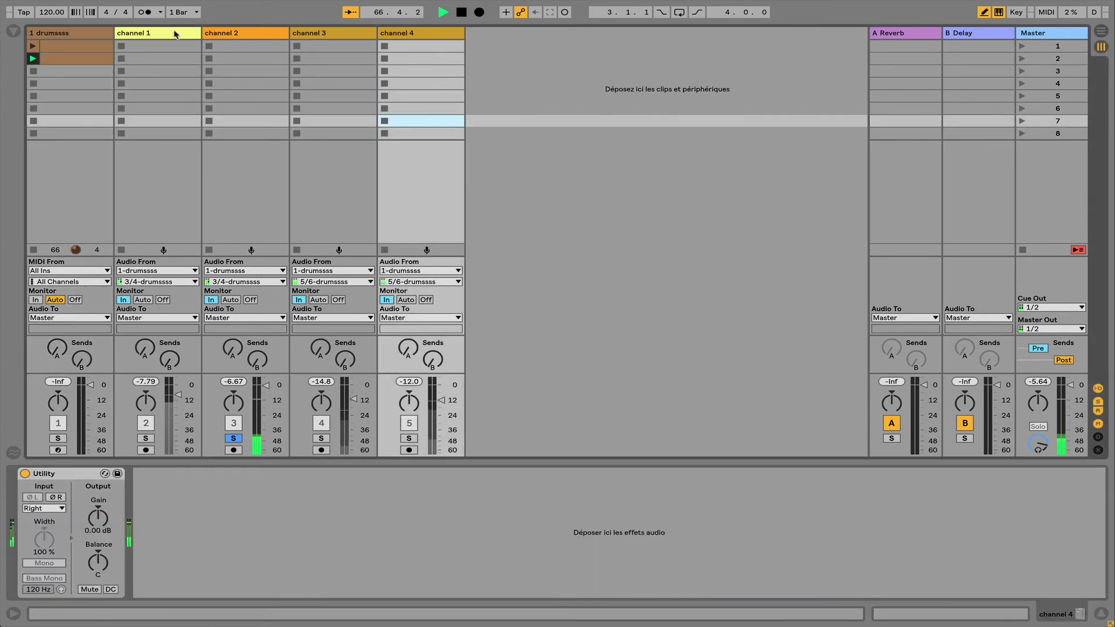
click(174, 33)
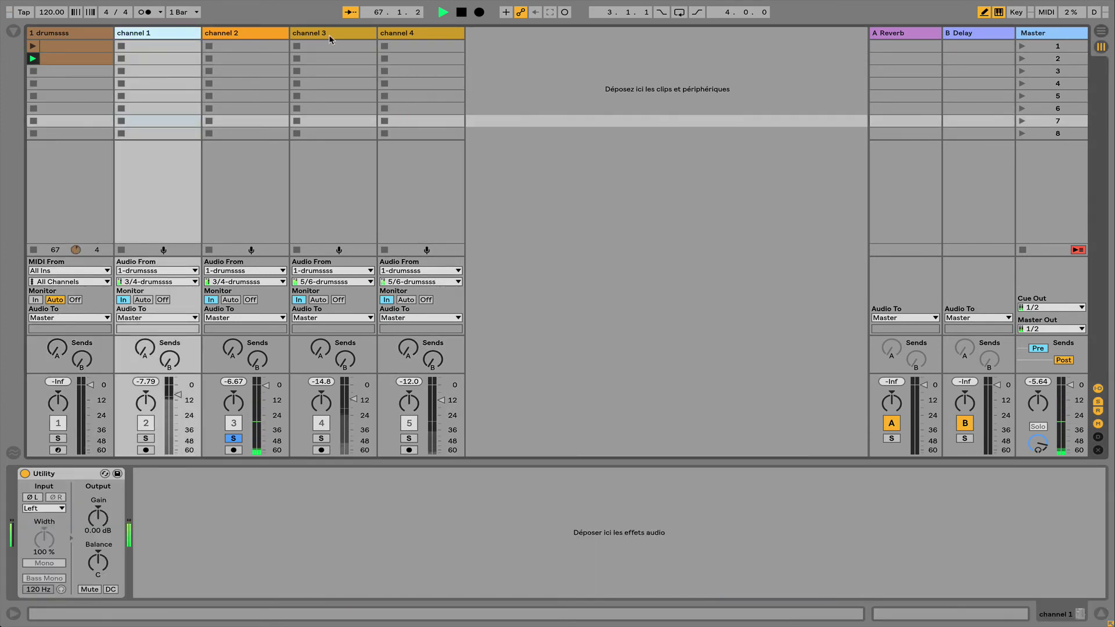
click(68, 33)
Step: Set the cycle~ 2 rate to 81 and lengthen the second envelope's domain to 946
drag(401, 488, 401, 467)
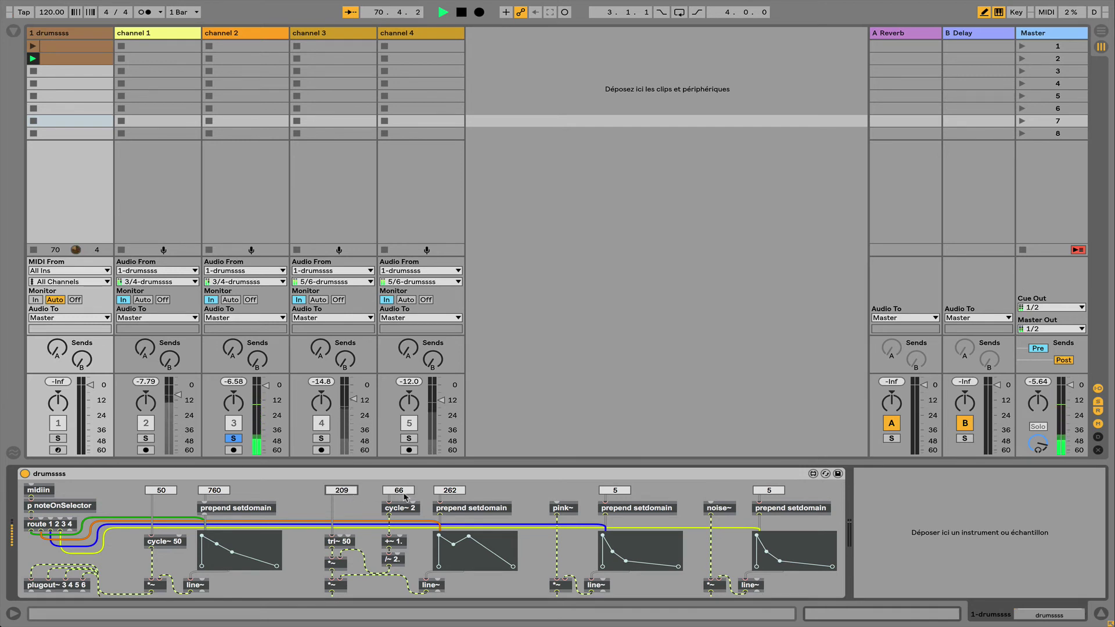
drag(405, 494, 398, 489)
click(450, 491)
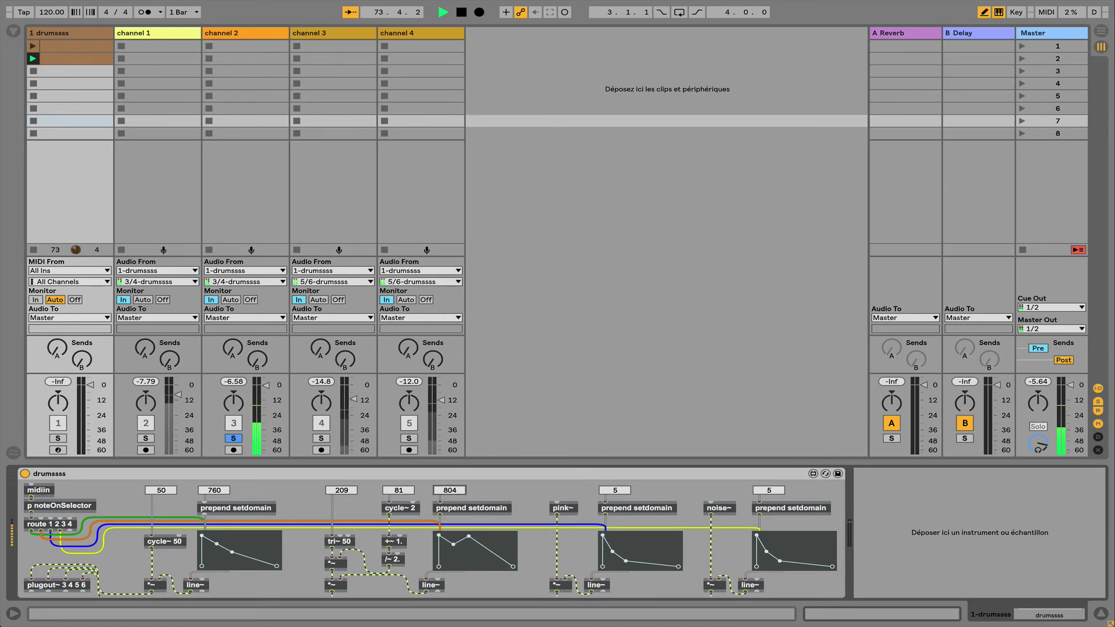
drag(450, 490, 487, 544)
Step: Solo channel 1 and lower the first envelope's second breakpoint
click(146, 438)
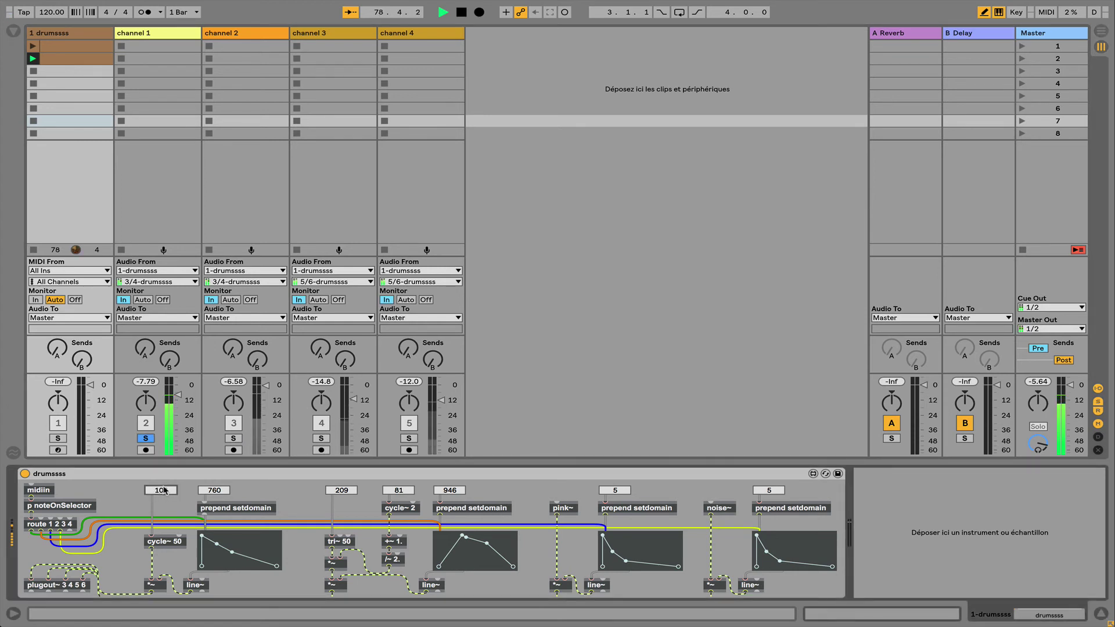
click(214, 491)
drag(217, 543, 257, 543)
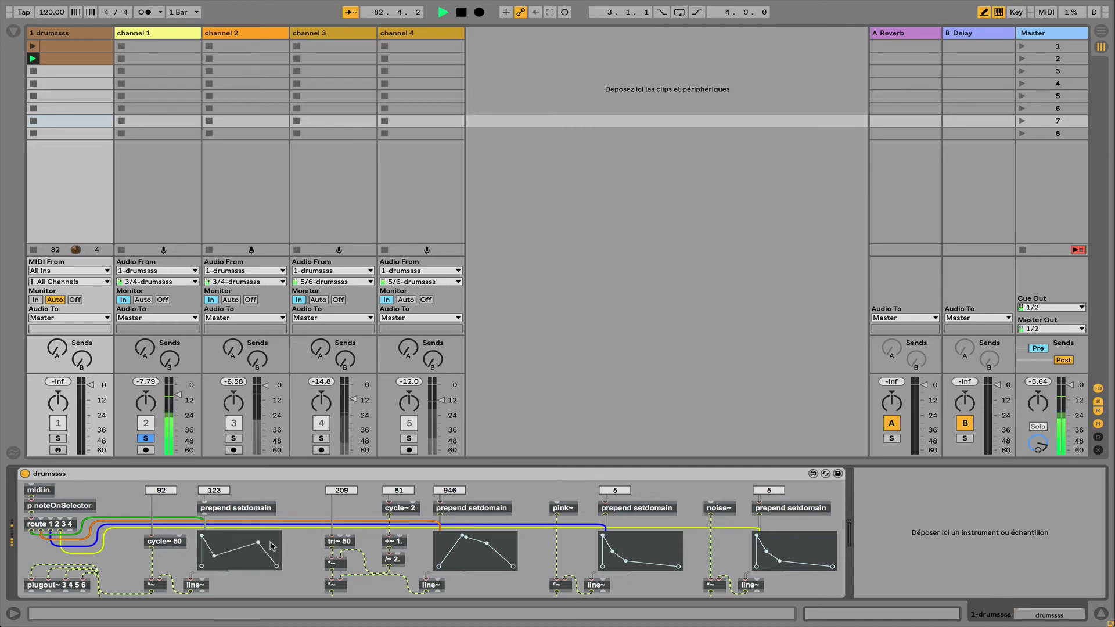
Step: Solo channel 3, set the third envelope's domain to 170, and raise the fourth envelope to 99
click(322, 438)
drag(619, 495, 619, 459)
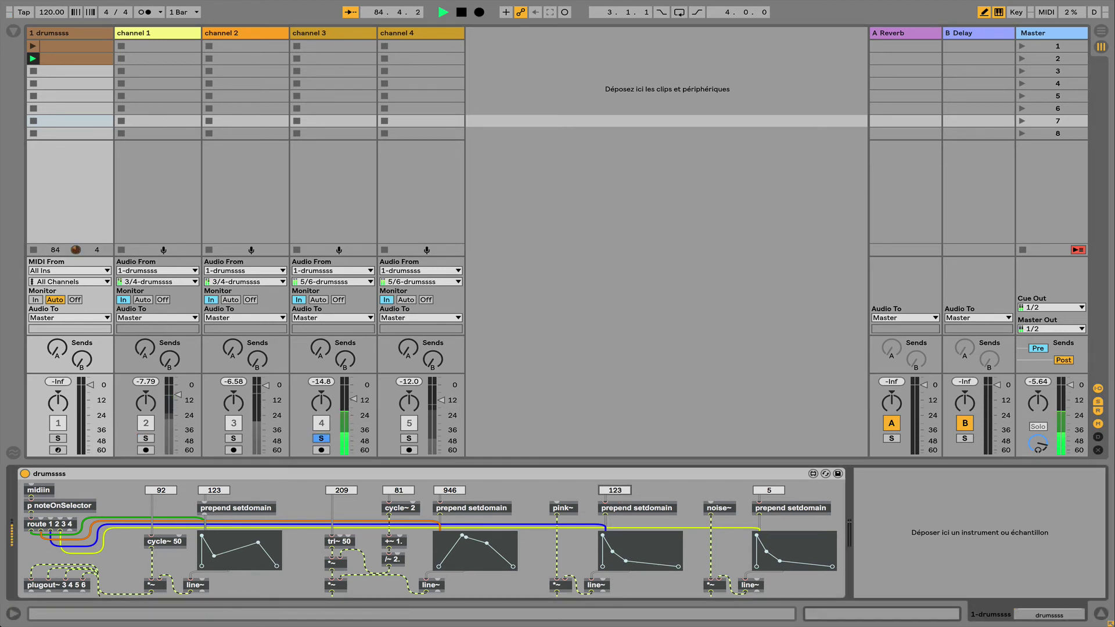
drag(615, 552, 655, 572)
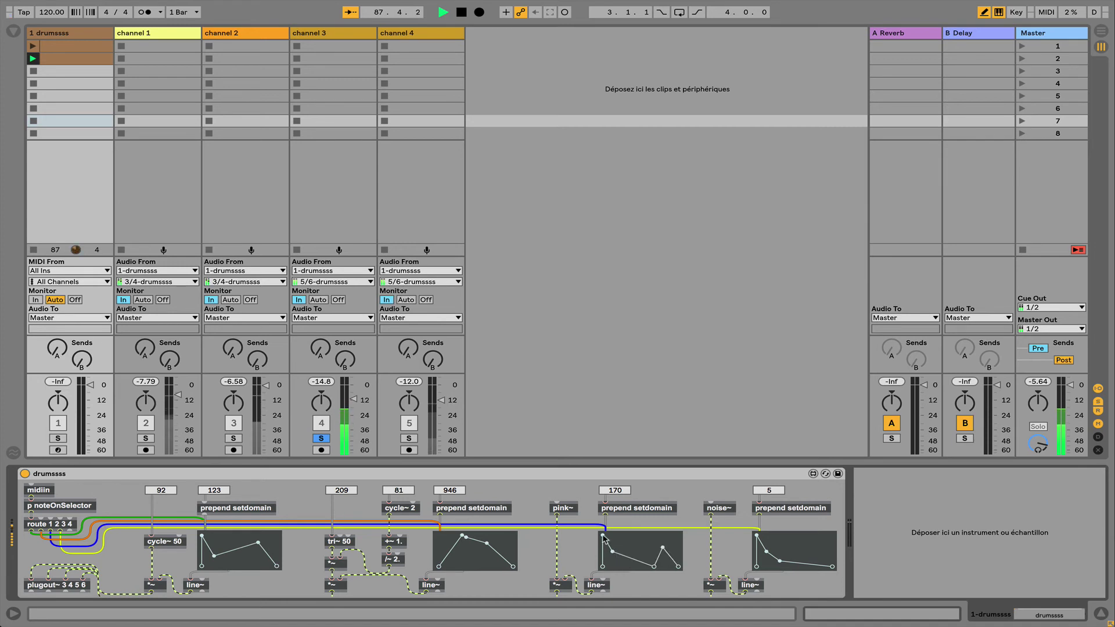
drag(604, 537, 635, 546)
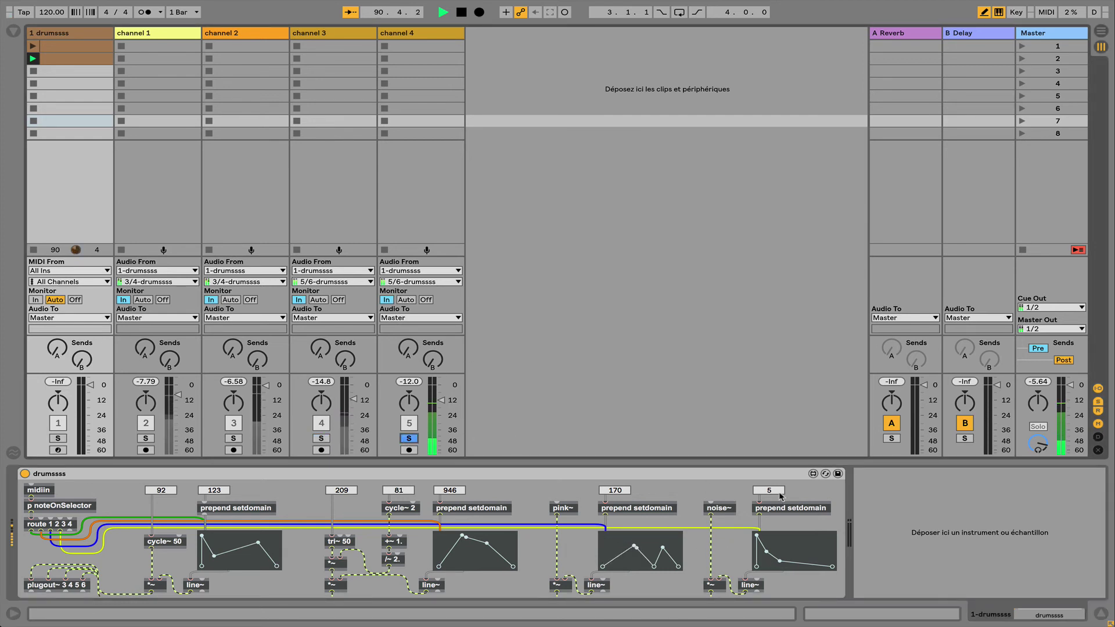
drag(781, 494, 781, 440)
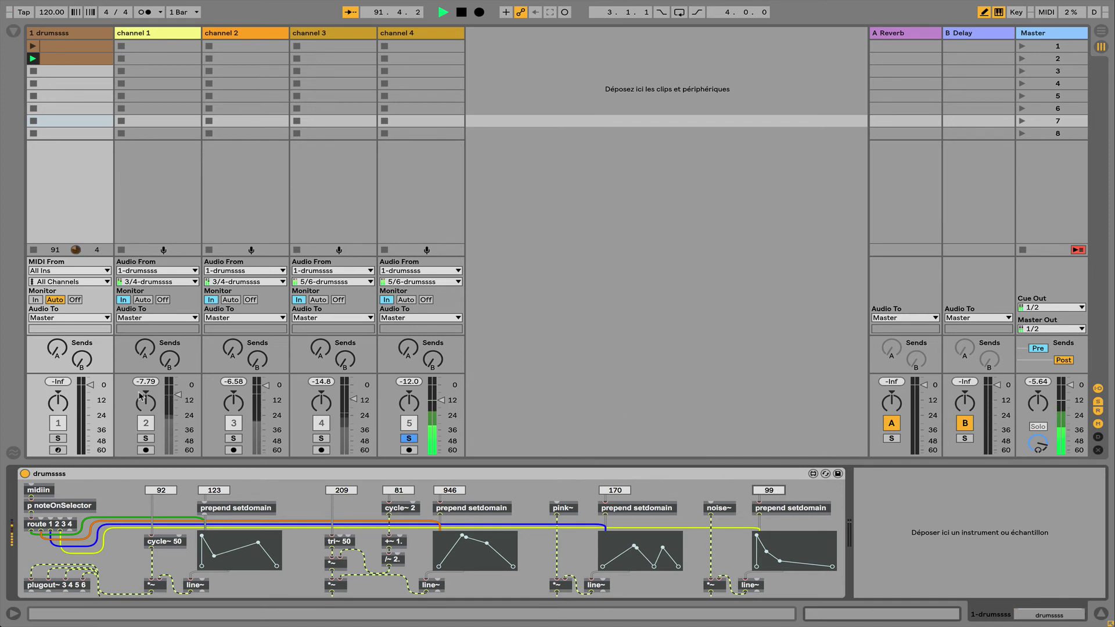
Step: Unsolo channel 4, set the first frequency to 50, and lengthen and reshape its envelope to 264
click(533, 389)
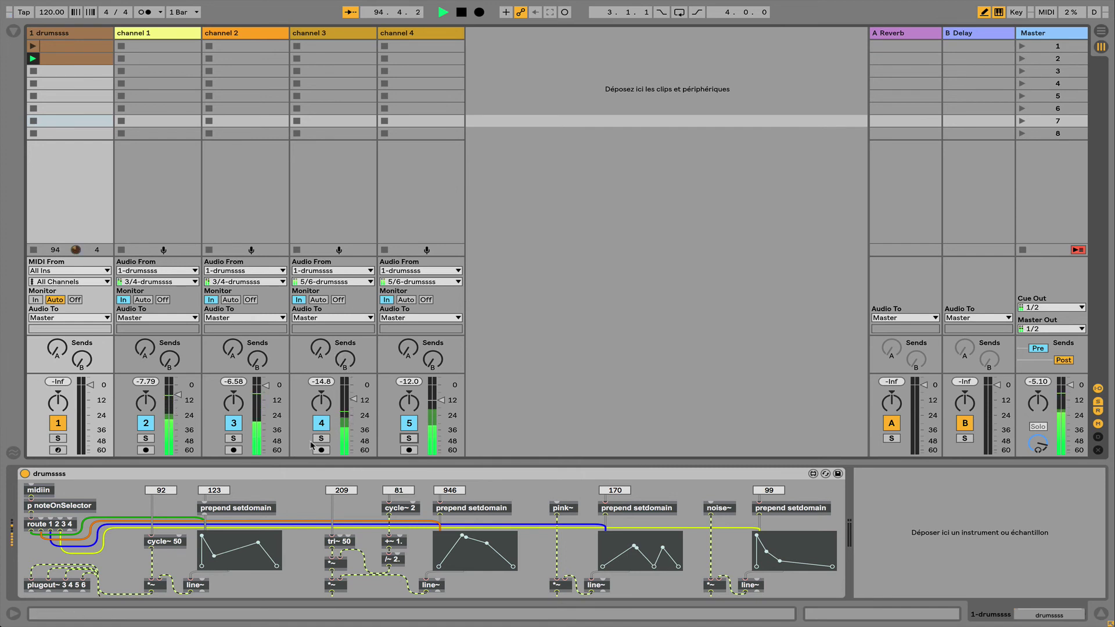
drag(174, 494, 173, 503)
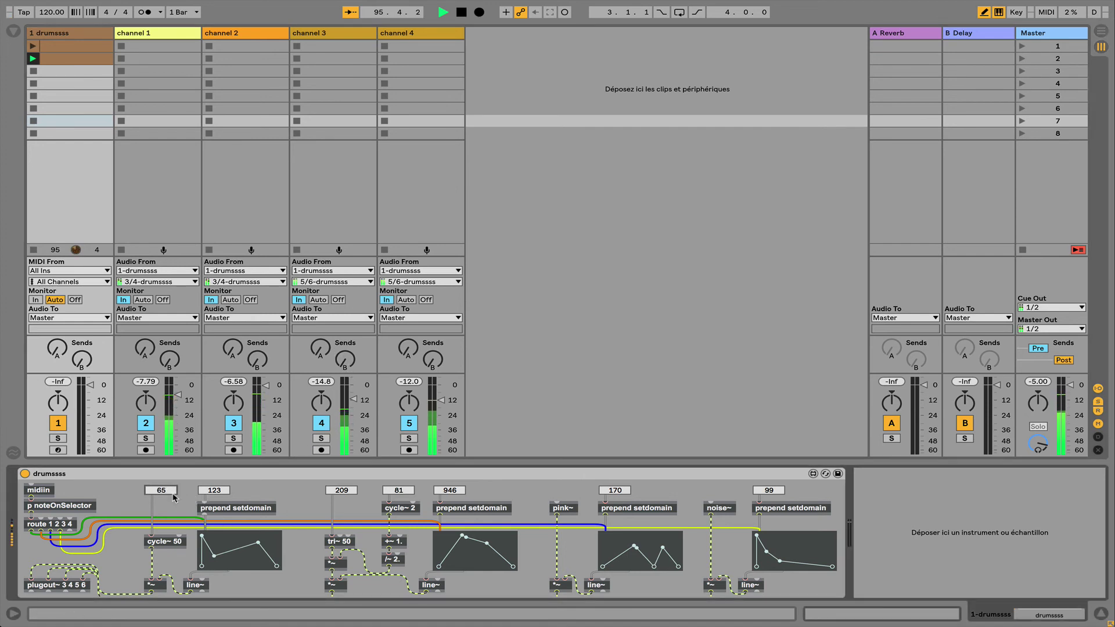
text(50)
drag(209, 494, 209, 425)
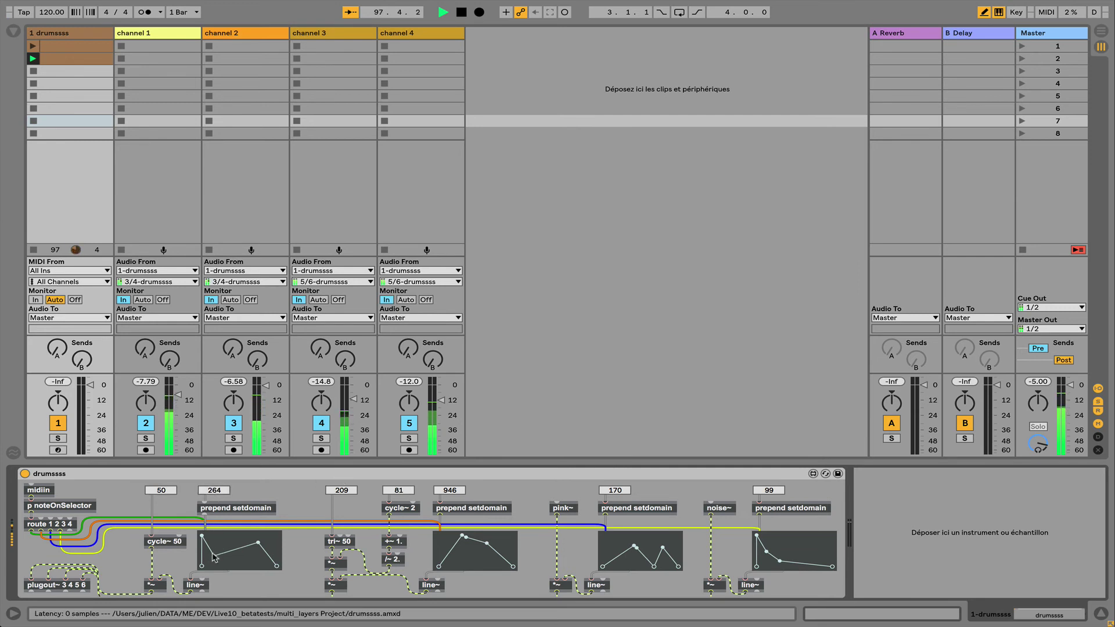
drag(214, 558, 241, 550)
Step: Shorten the third and fourth envelopes to 29 and add a breakpoint to the fourth curve
drag(617, 491, 617, 587)
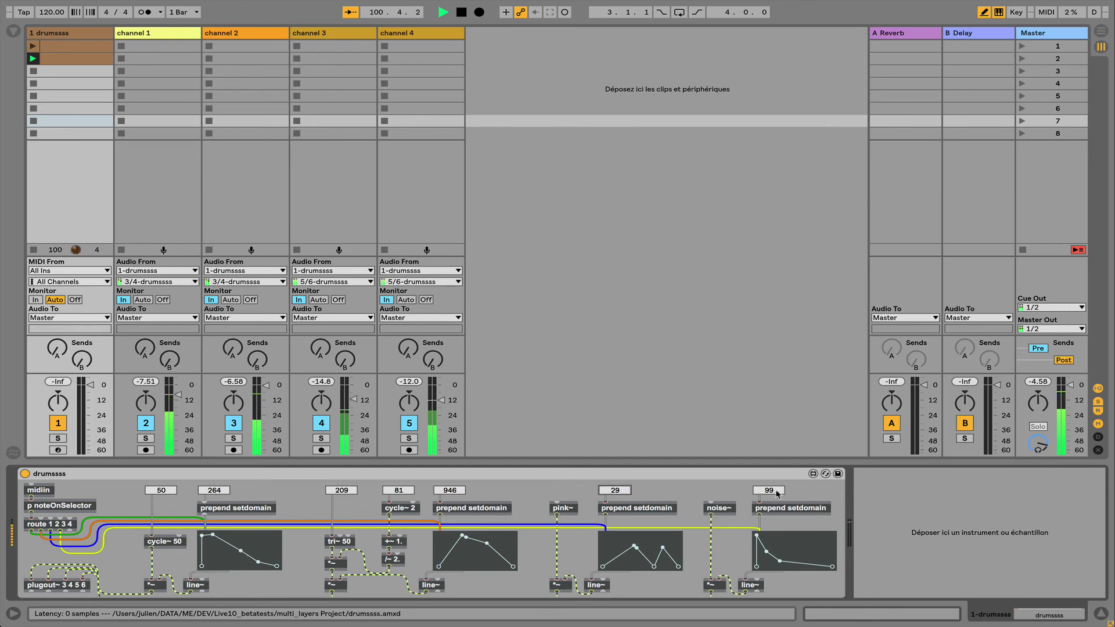
drag(776, 494, 776, 548)
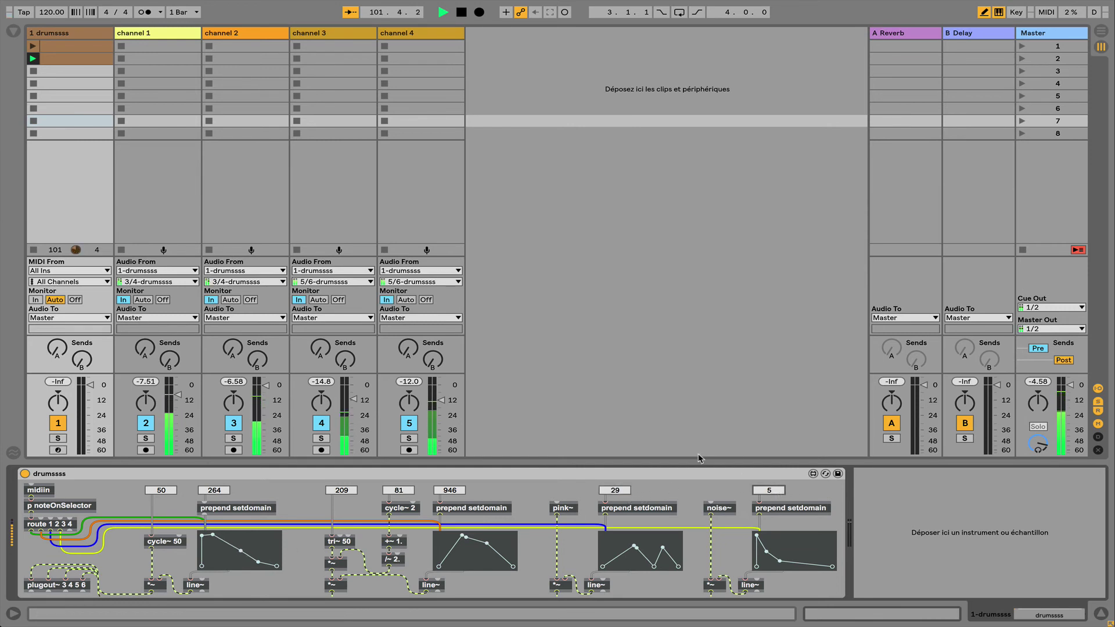
click(769, 491)
text(29)
key(Return)
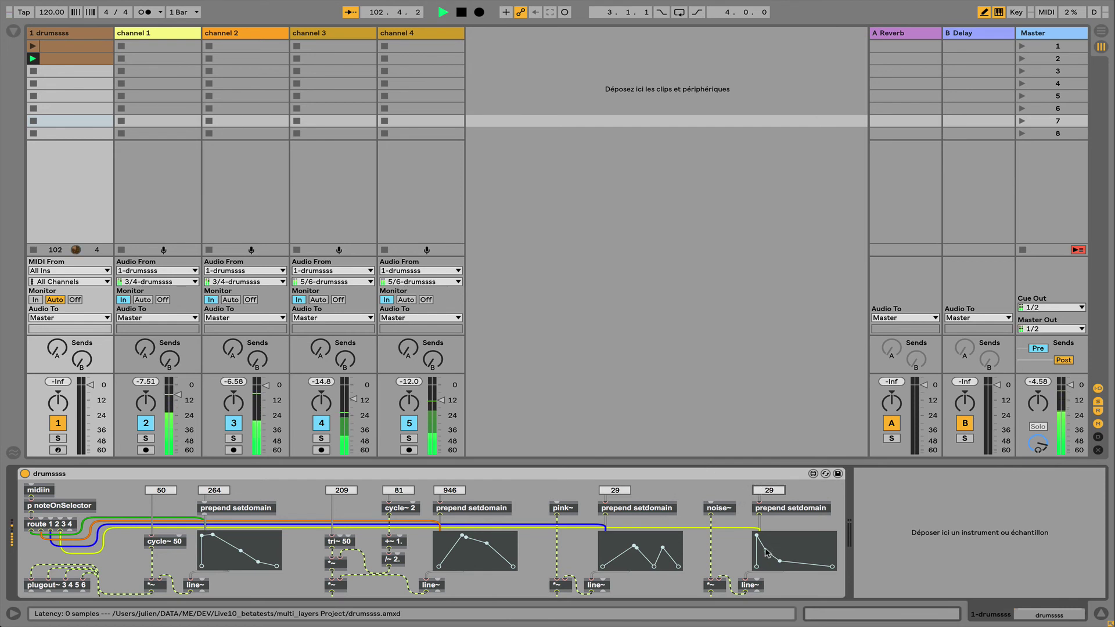
drag(767, 552, 767, 535)
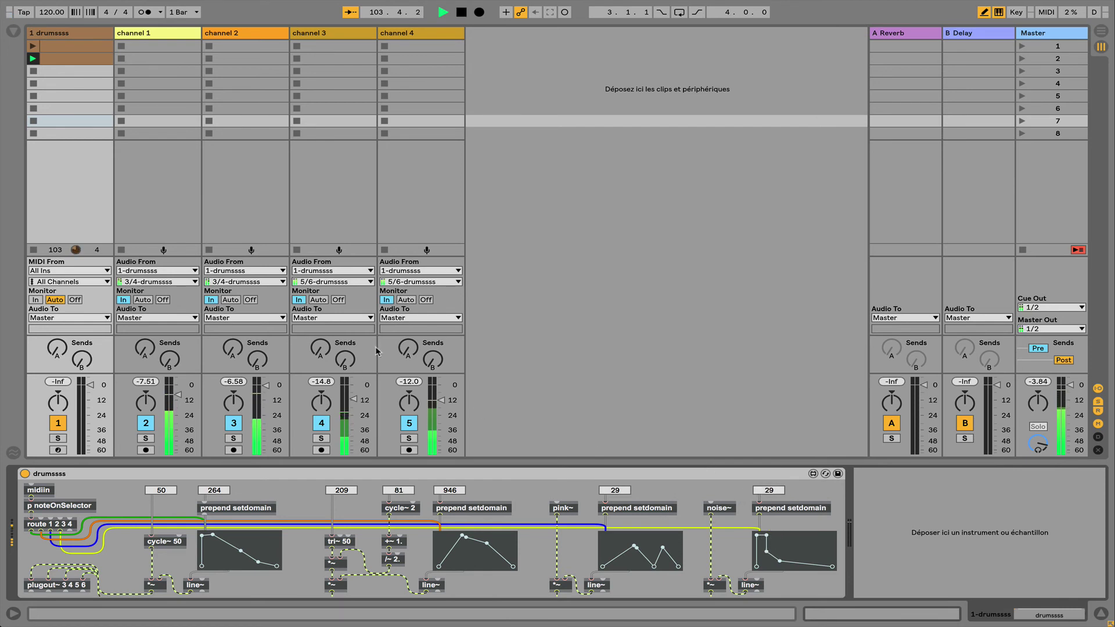
Step: Raise channel 3's delay send and channel 2's delay and reverb sends
drag(345, 361, 288, 363)
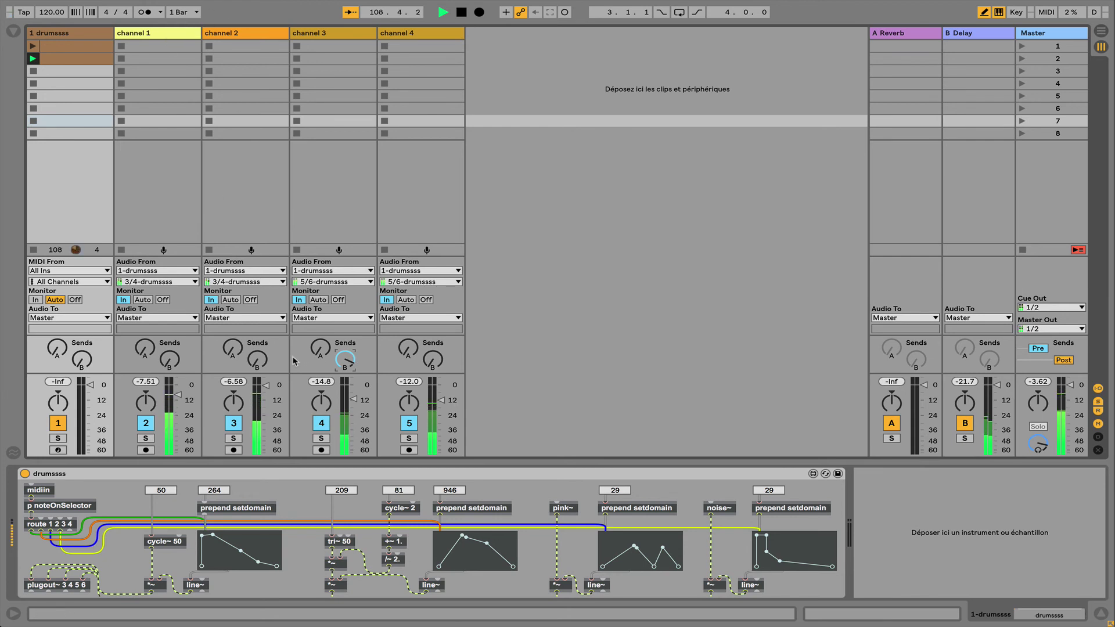
drag(258, 360, 257, 348)
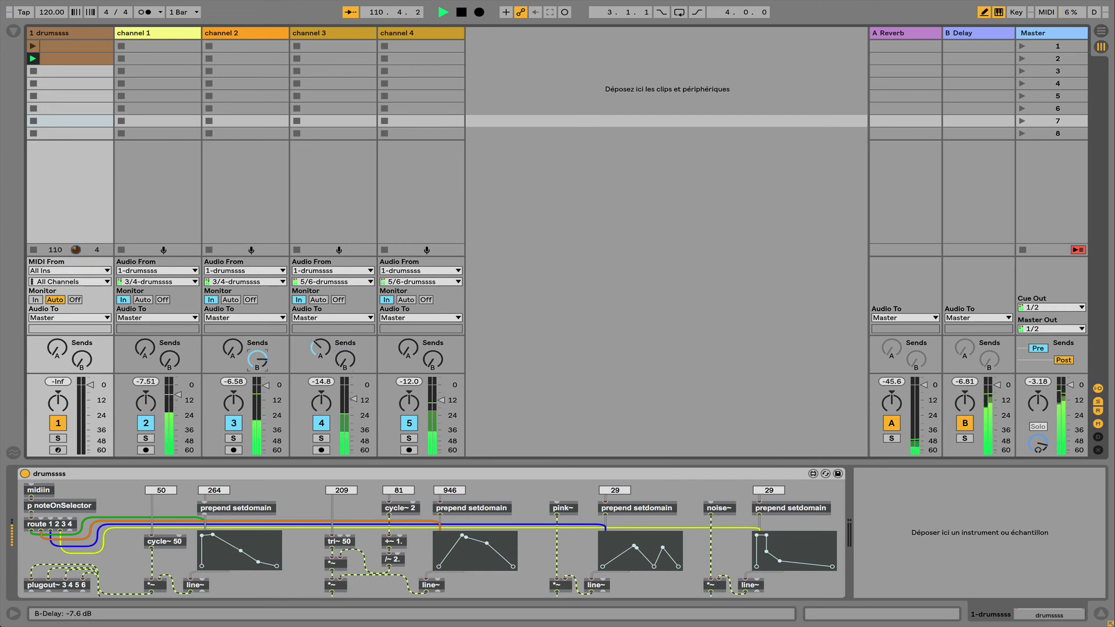
drag(227, 353, 227, 353)
Step: Set channel 4's delay send and add Erosion from Audio Effects to channel 1
click(433, 360)
click(12, 31)
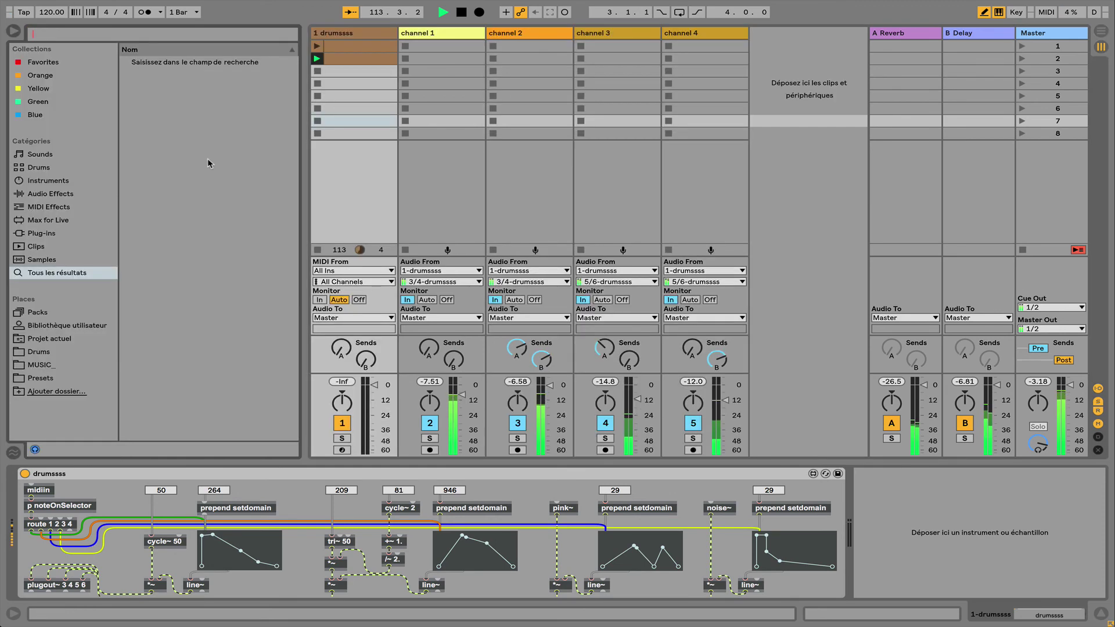
click(64, 193)
click(144, 119)
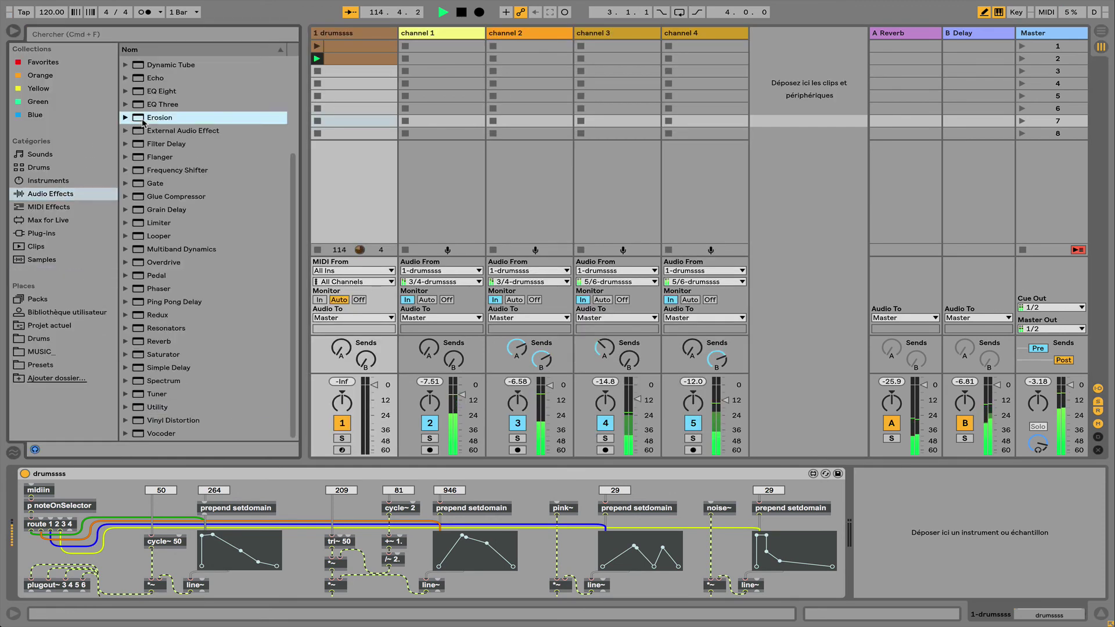
click(465, 145)
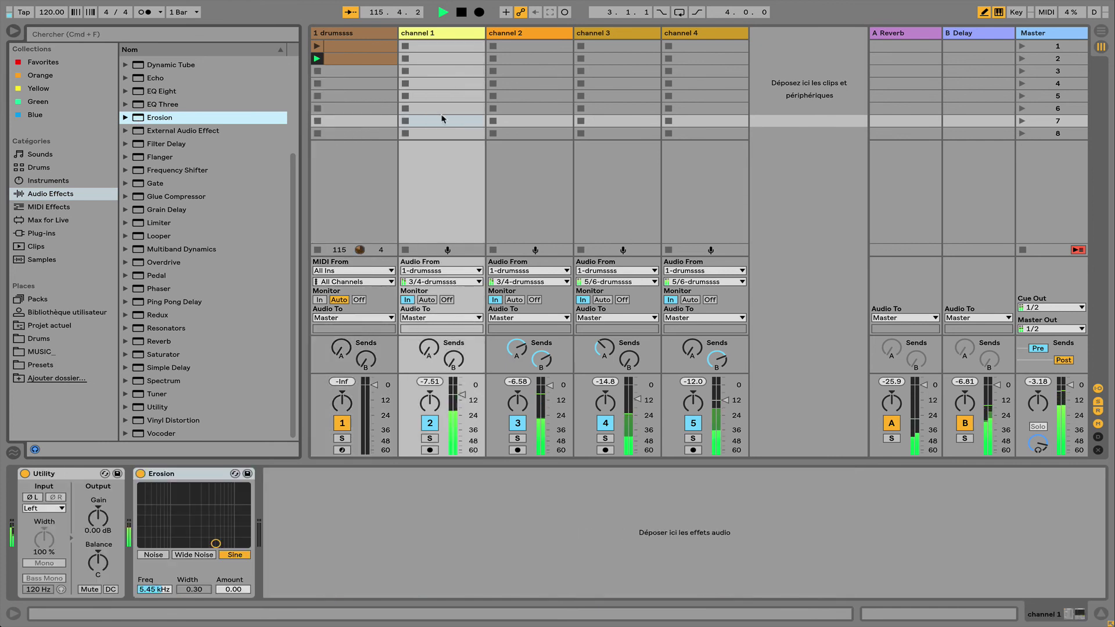
Step: Set Erosion to Noise at 6.23 kHz, amount 186, width 2.50
drag(216, 544, 219, 489)
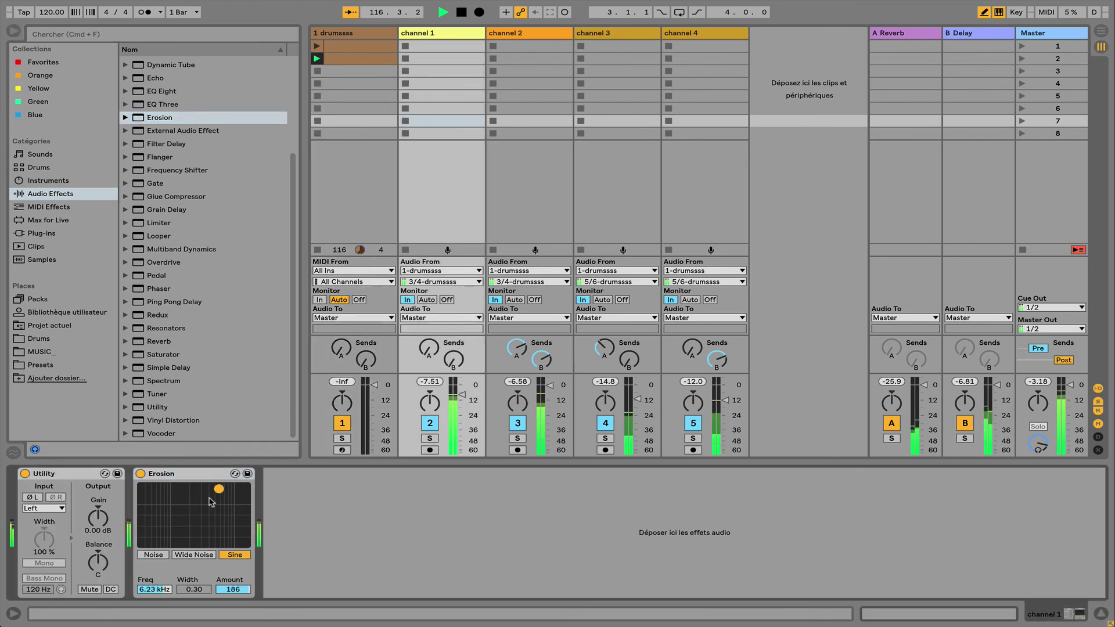
click(153, 555)
drag(194, 589, 216, 500)
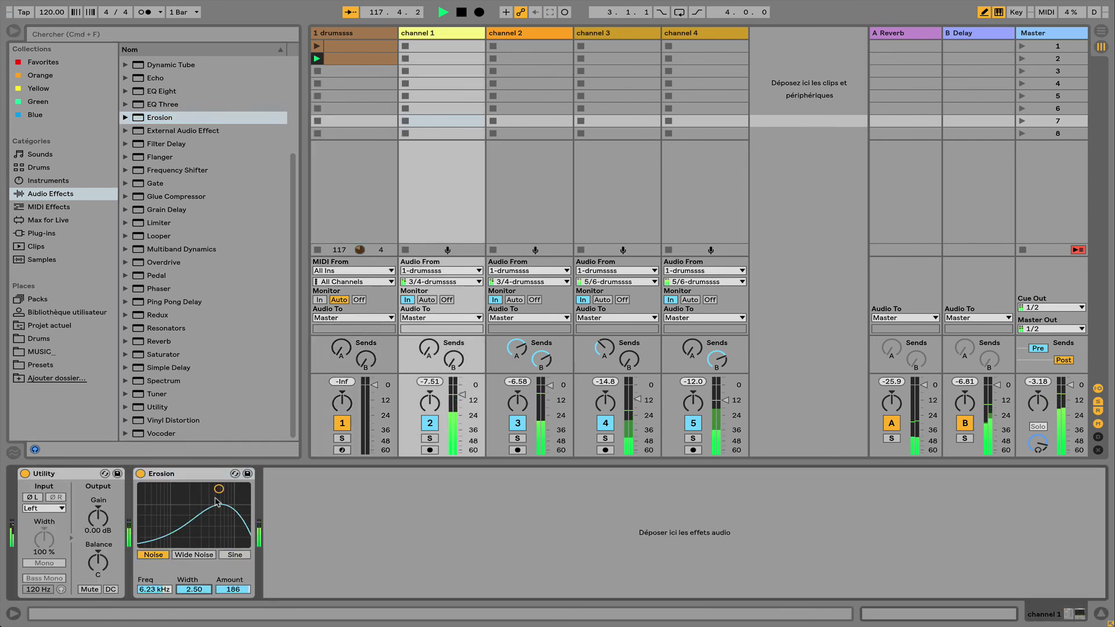
click(349, 33)
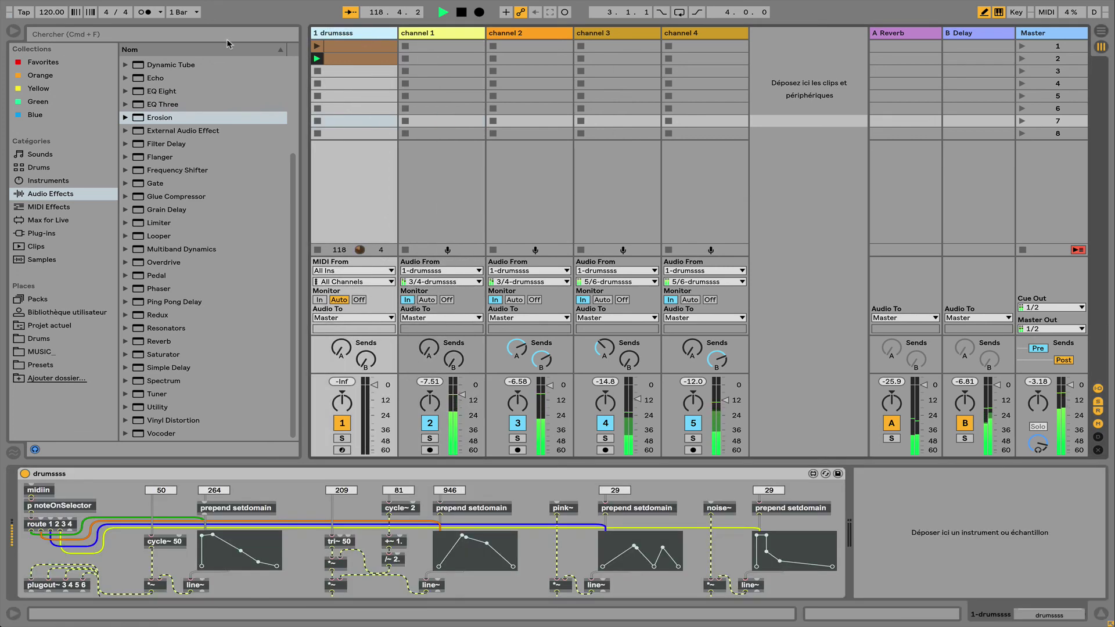
Step: Hide the browser and drag the first voice's cycle~ frequency number from 50 to 43
key(super+alt+b)
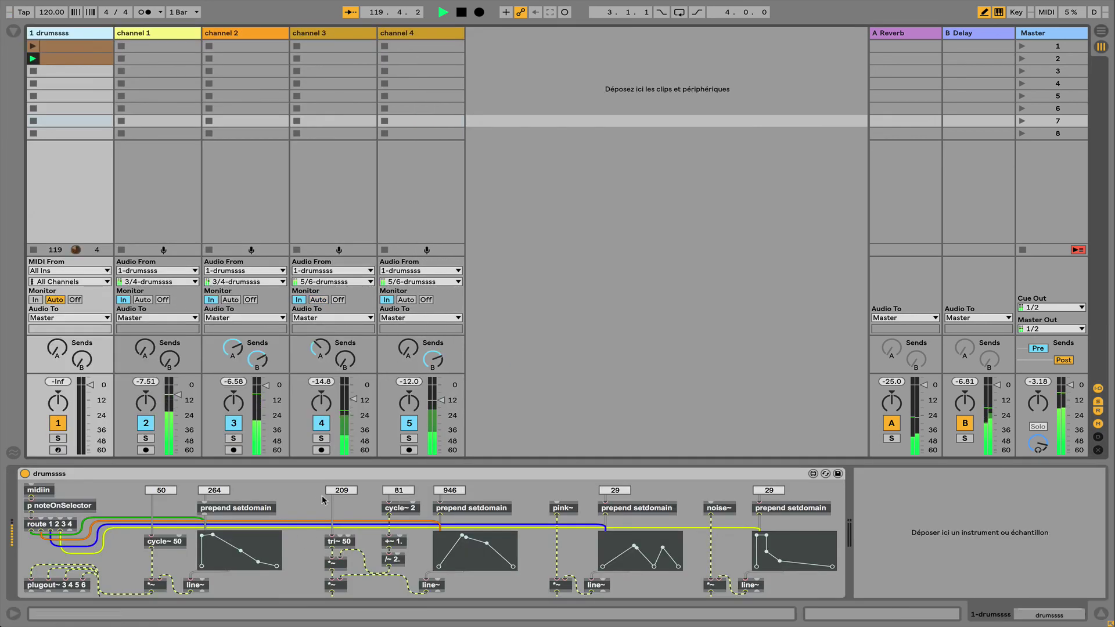
click(332, 478)
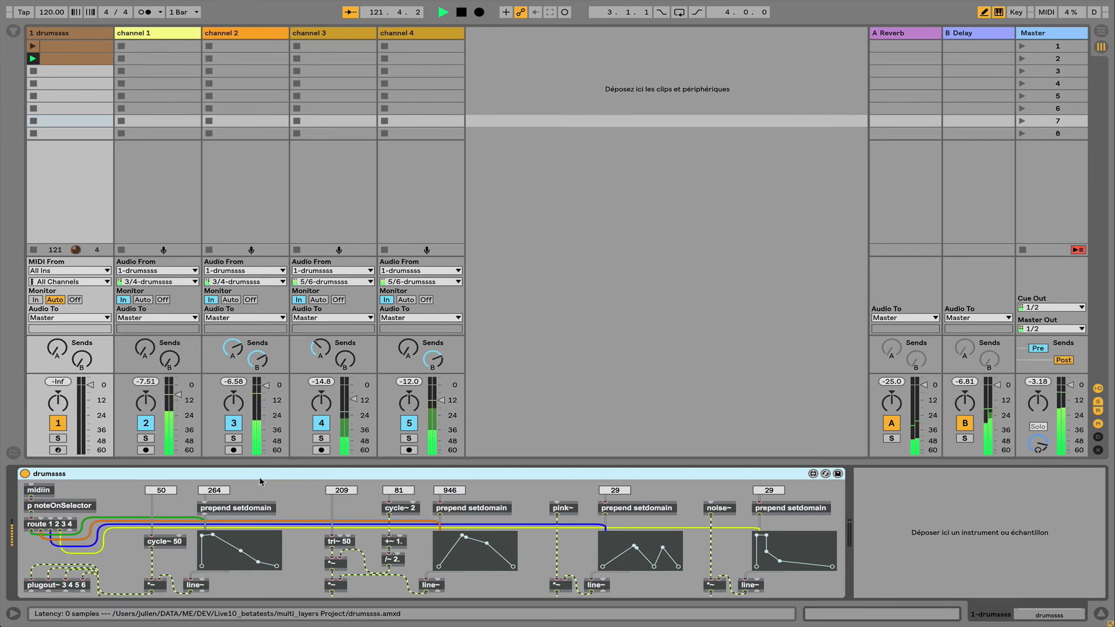
click(170, 491)
drag(169, 492, 167, 497)
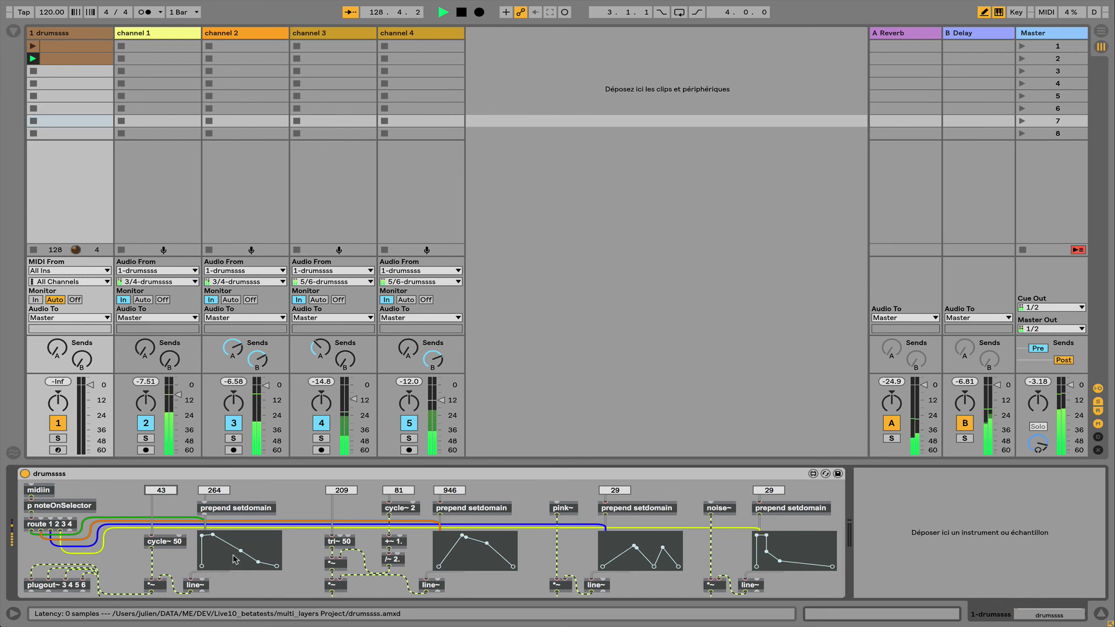
click(253, 478)
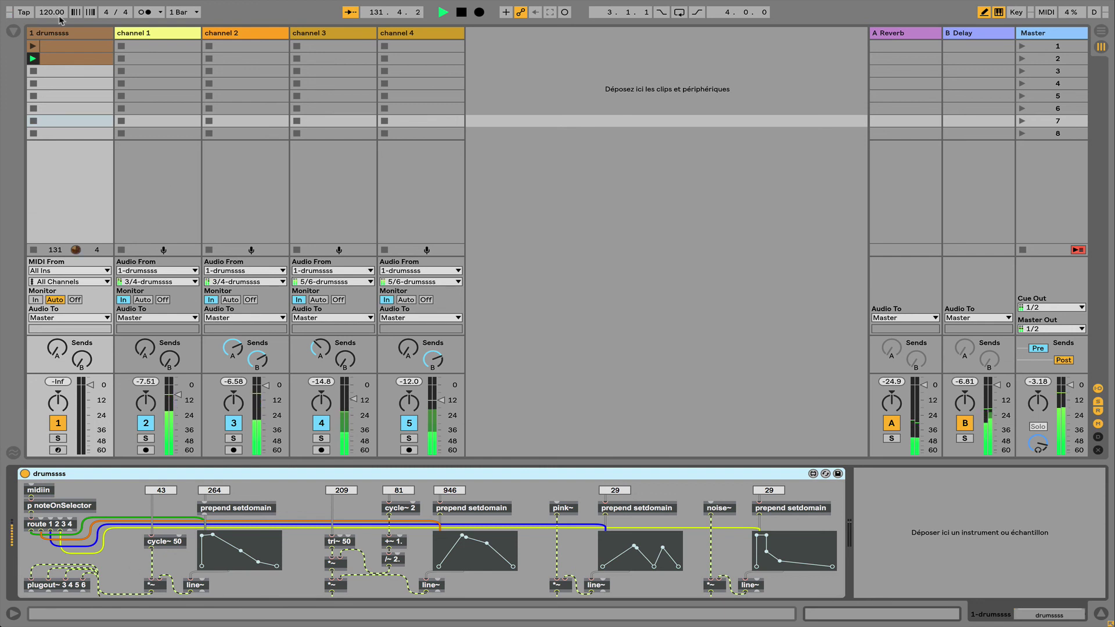
Step: Raise channel 1's reverb and delay sends, lower channel 2's reverb, and set channel 3's reverb to -13.3 dB
click(139, 33)
click(260, 37)
click(316, 34)
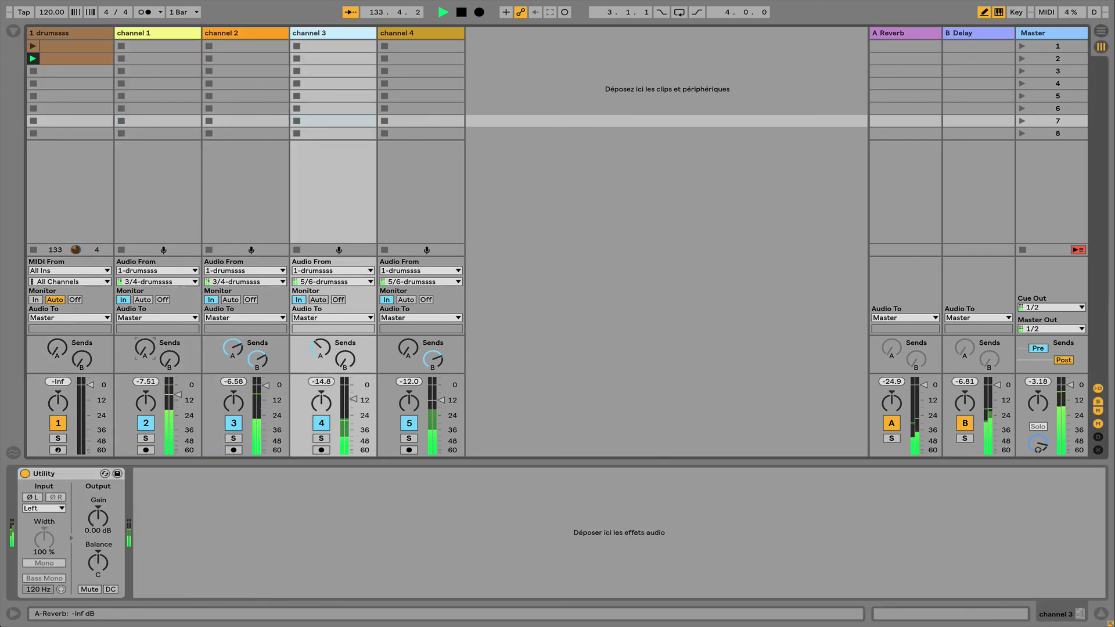
drag(145, 349, 145, 325)
mouse_move(167, 363)
mouse_down()
mouse_move(167, 337)
mouse_move(145, 357)
mouse_move(145, 377)
mouse_move(170, 367)
mouse_move(170, 383)
mouse_up()
drag(232, 348, 233, 375)
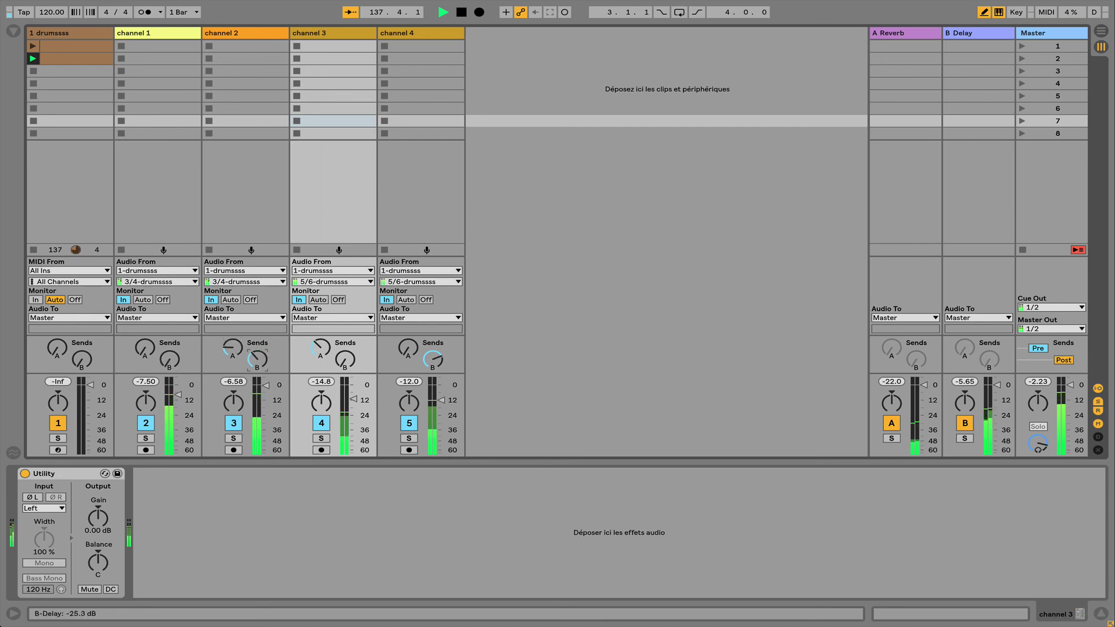
drag(320, 347, 345, 351)
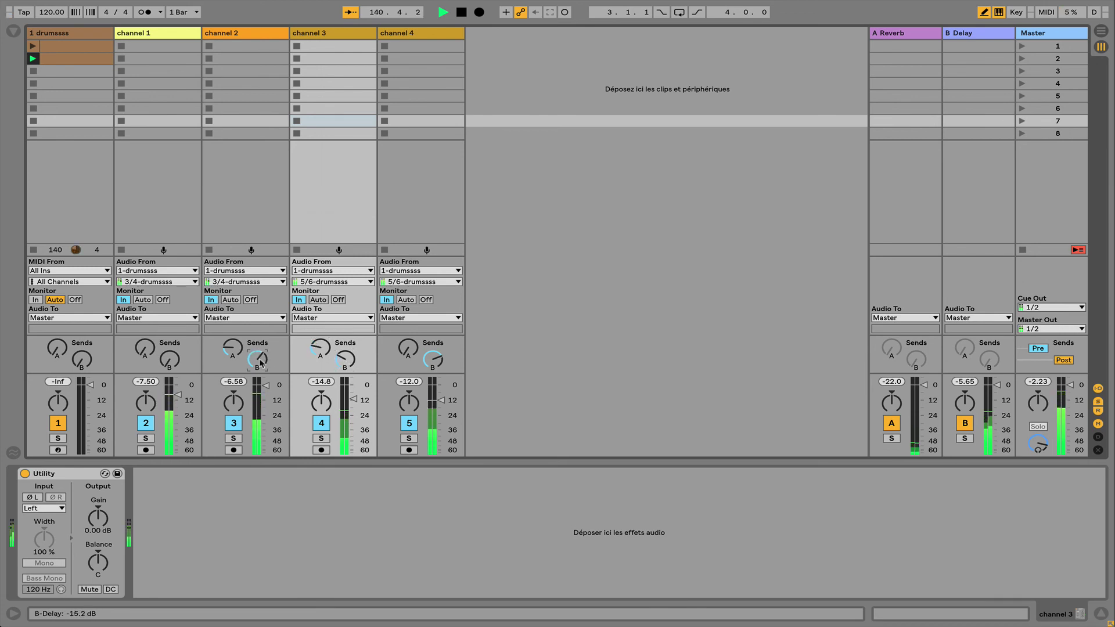